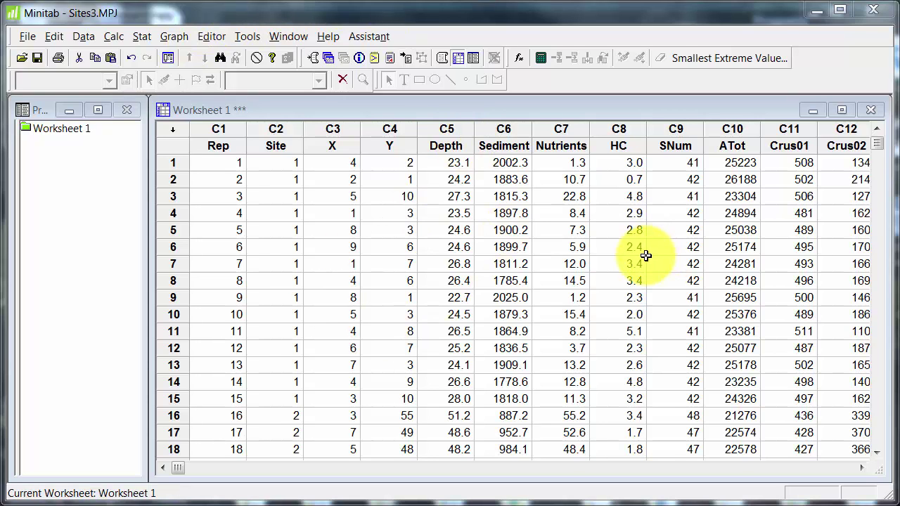
Look through the worksheet's replicate rows for sites 1, 2 and 3, and return to the first row.
click(260, 206)
scroll(260, 206, down, 5)
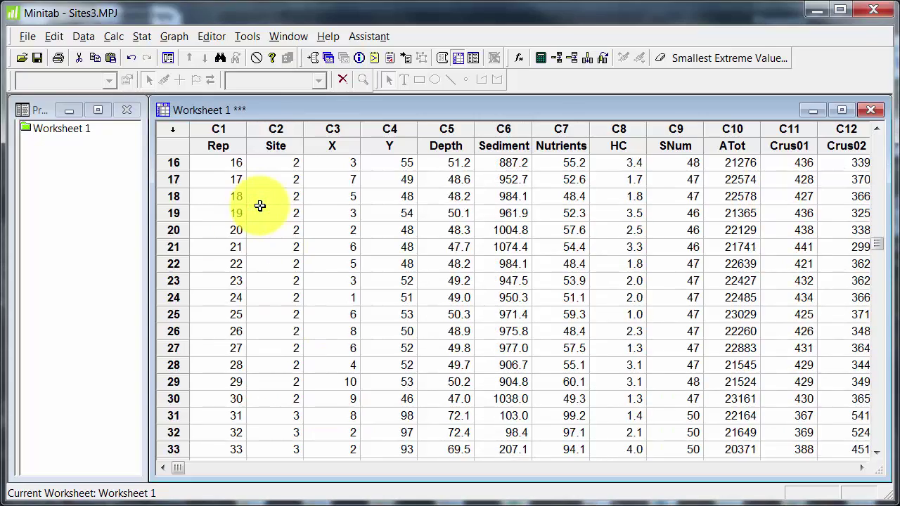
scroll(260, 207, down, 5)
scroll(261, 206, up, 2)
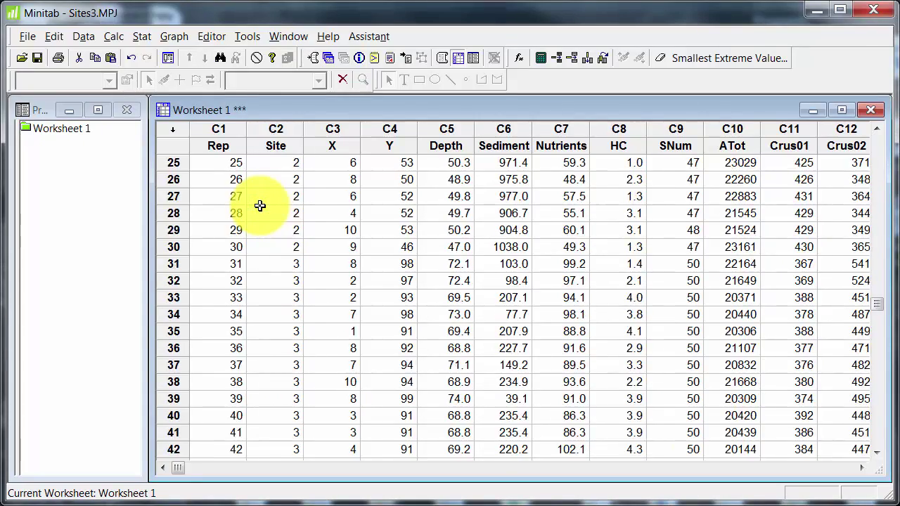
scroll(261, 206, up, 8)
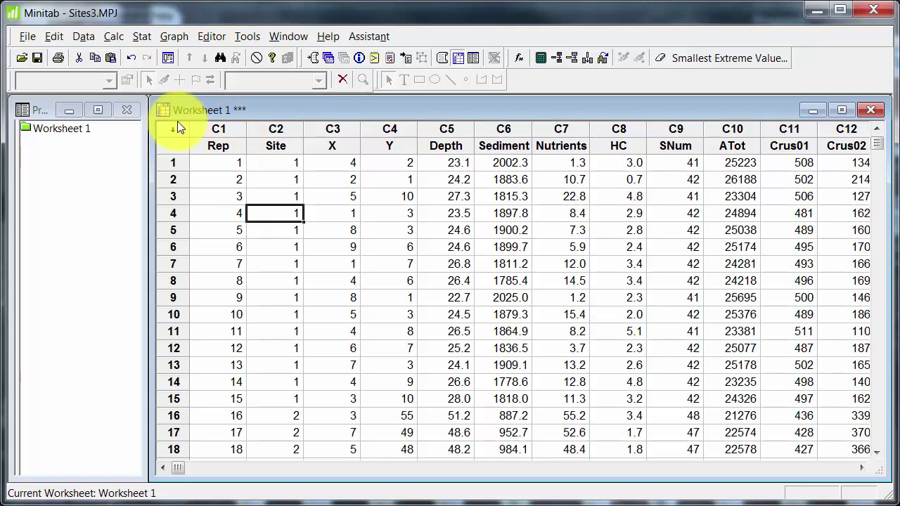
Run a correlation on the Depth, Sediment and Nutrients columns with p-values displayed.
click(133, 34)
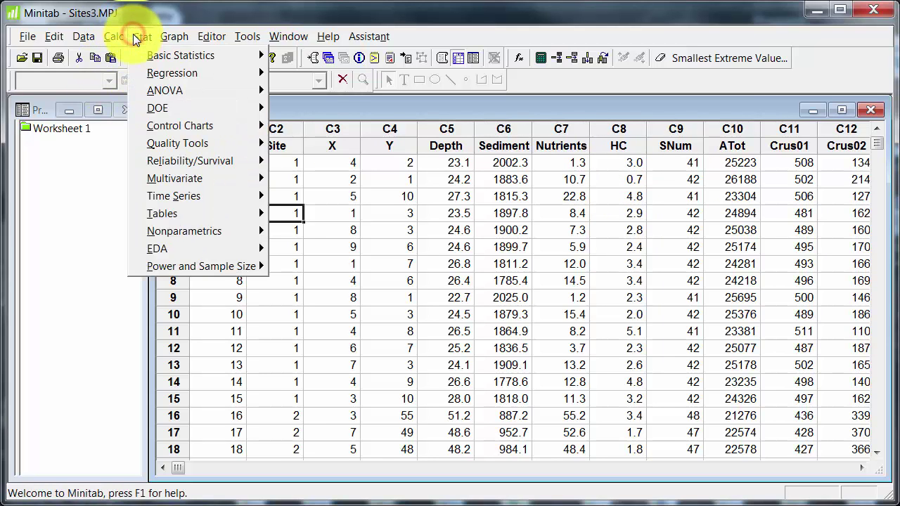
mouse_move(134, 47)
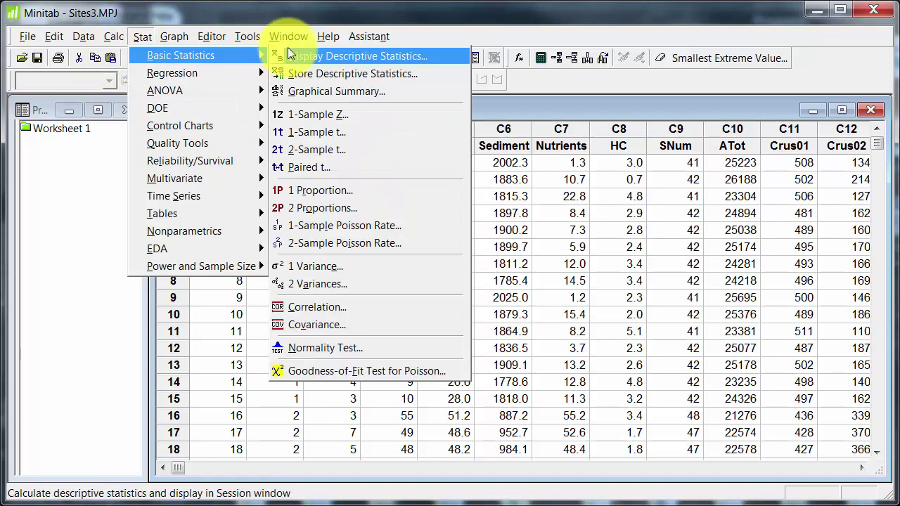
click(315, 308)
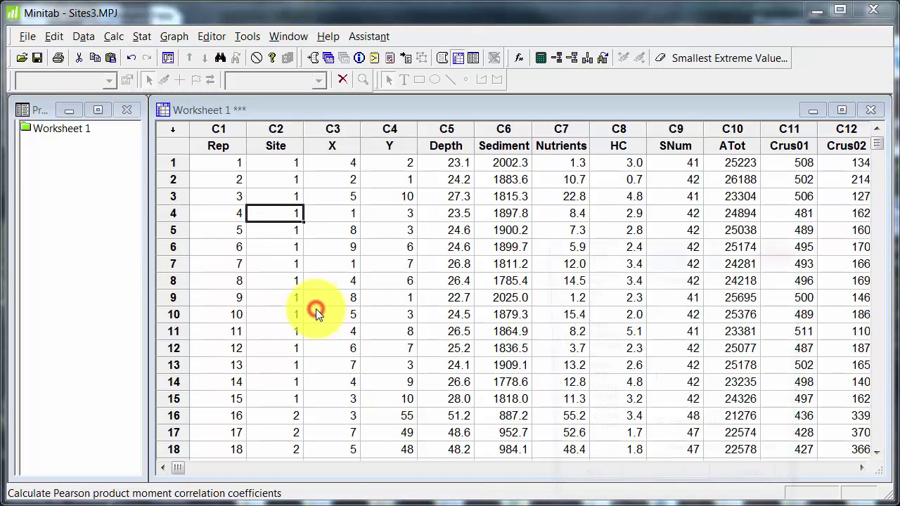
drag(659, 248, 450, 113)
drag(409, 180, 415, 205)
click(397, 314)
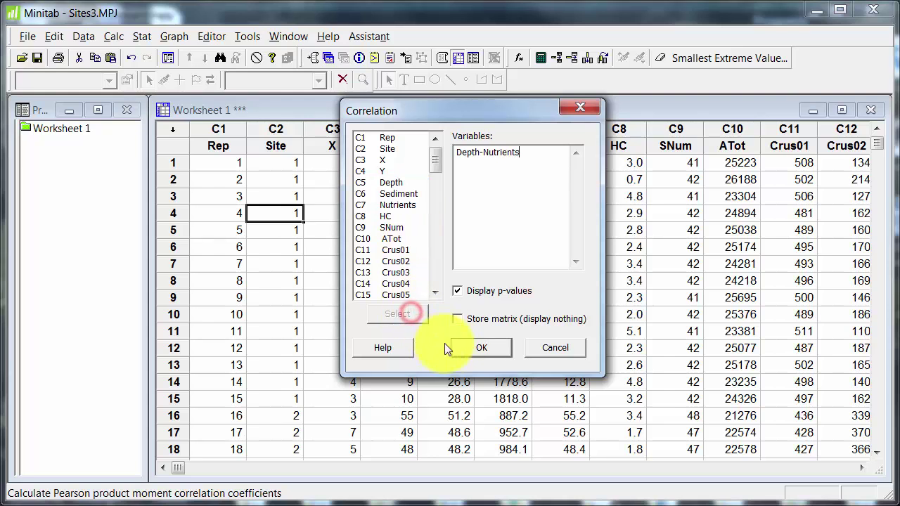
click(463, 348)
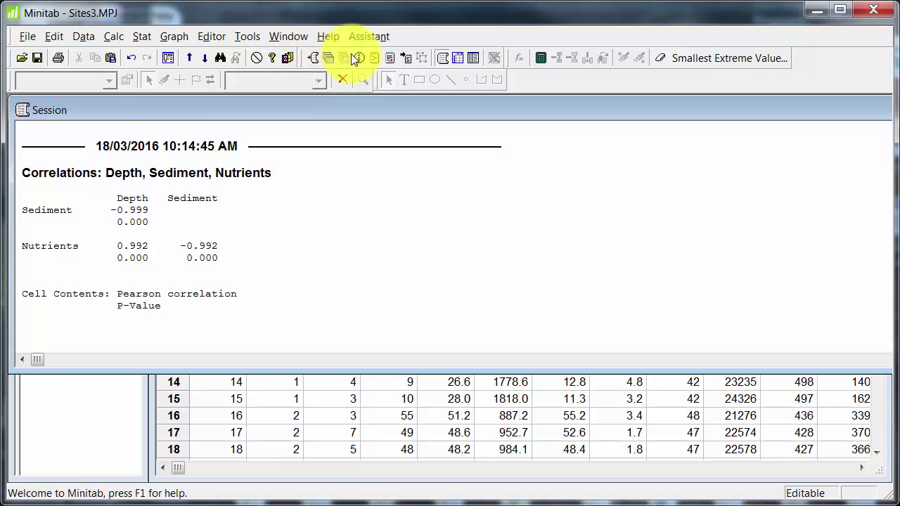
Review the project's session output, worksheet, column information, ReportPad and command history, and return to the worksheet.
click(313, 58)
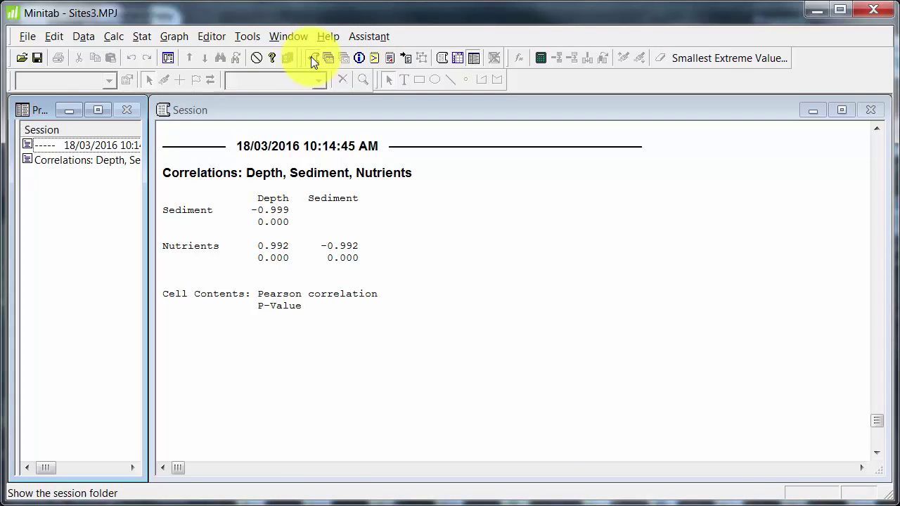
click(326, 57)
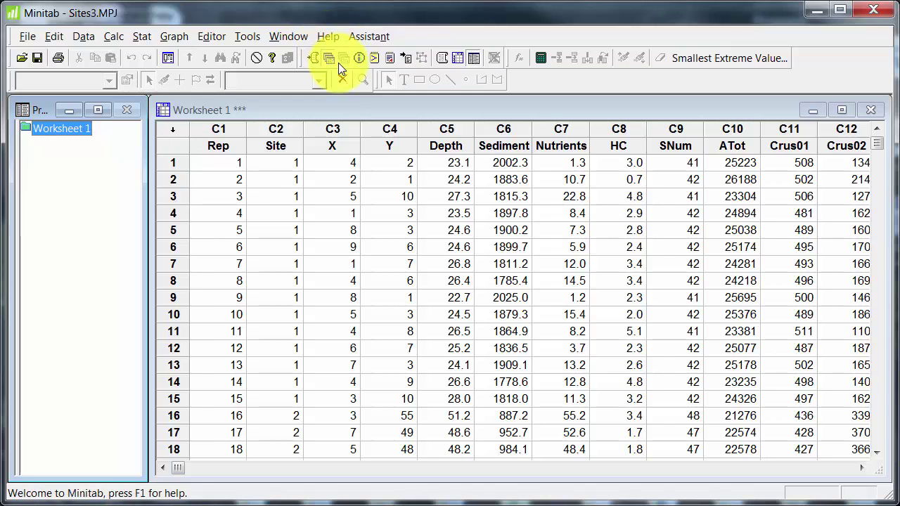
click(359, 58)
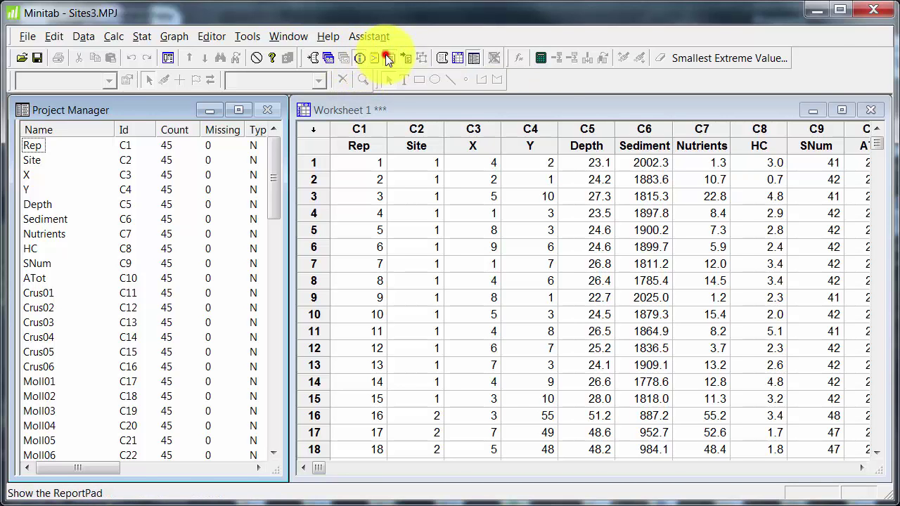
click(386, 56)
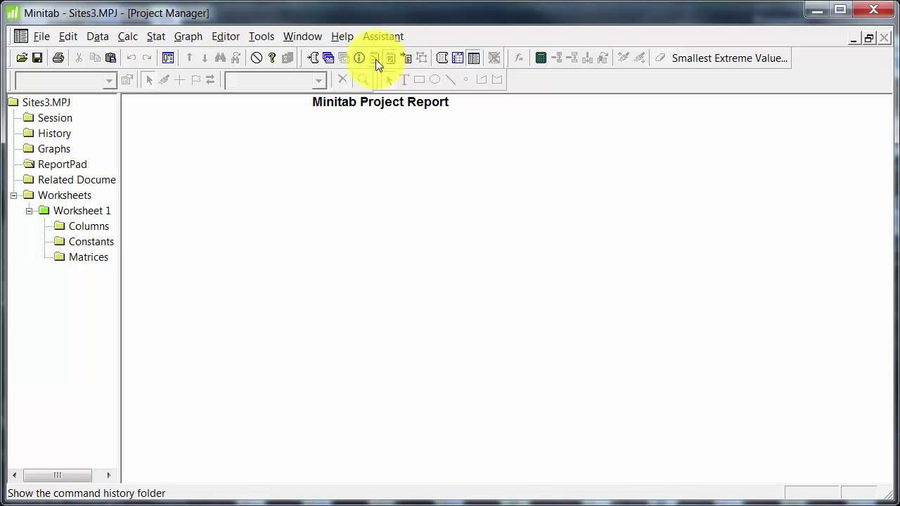
click(374, 59)
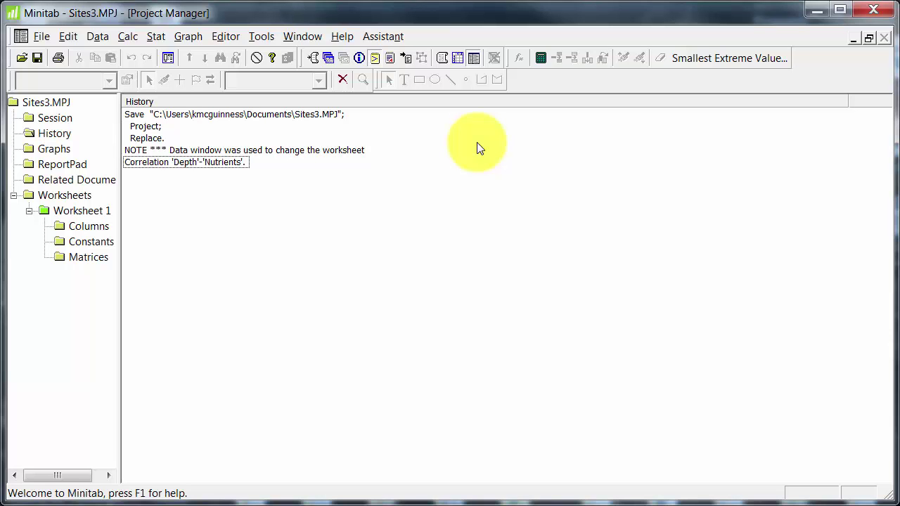
click(329, 57)
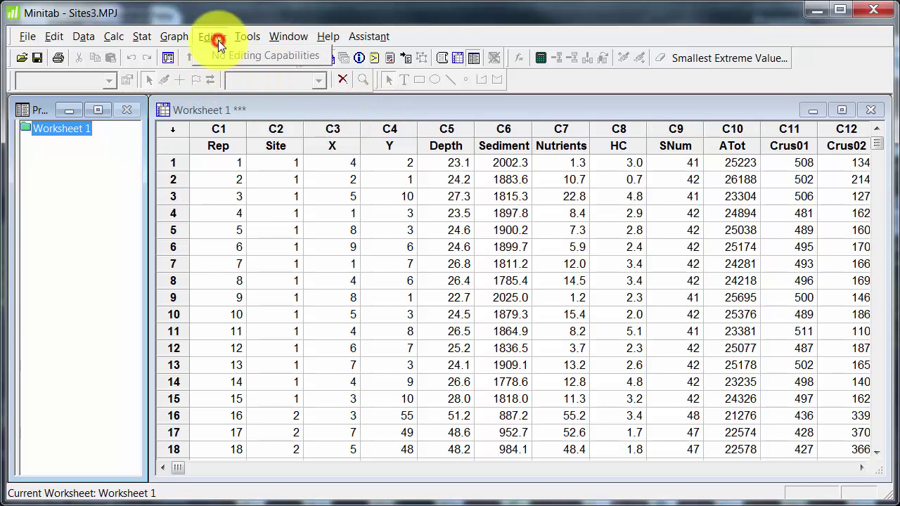
Open the Command Line Editor and clear the existing matrixplot command.
click(175, 39)
mouse_move(124, 38)
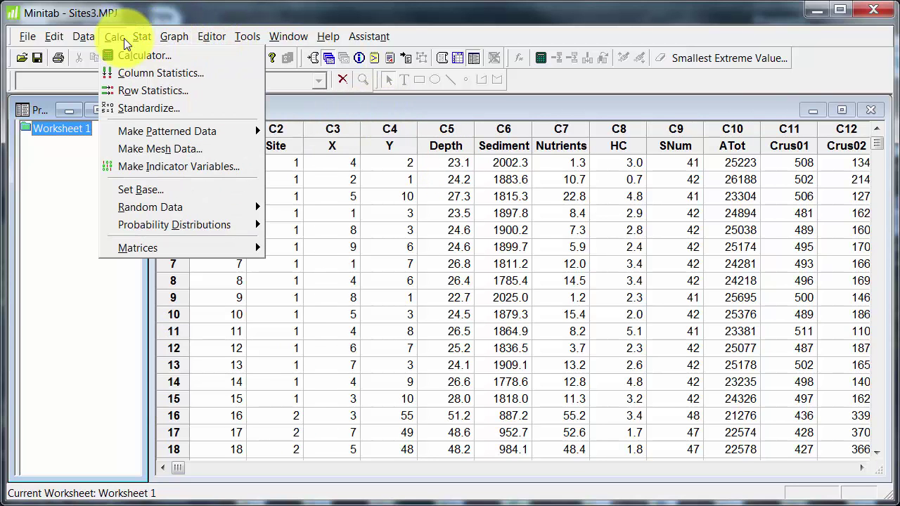
click(60, 40)
click(60, 41)
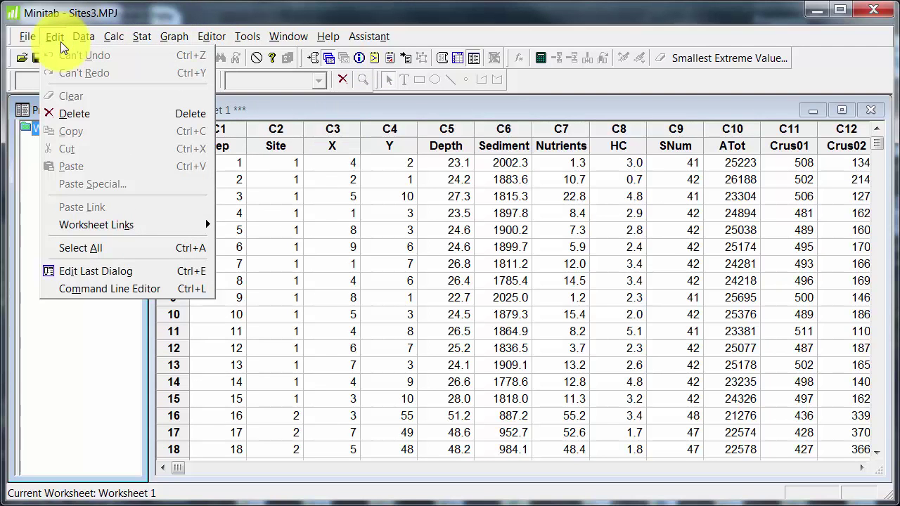
click(61, 294)
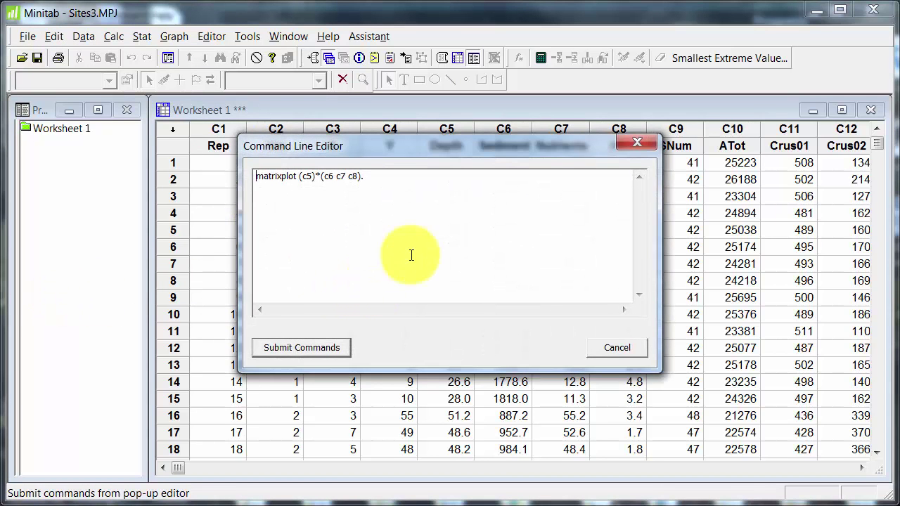
click(422, 176)
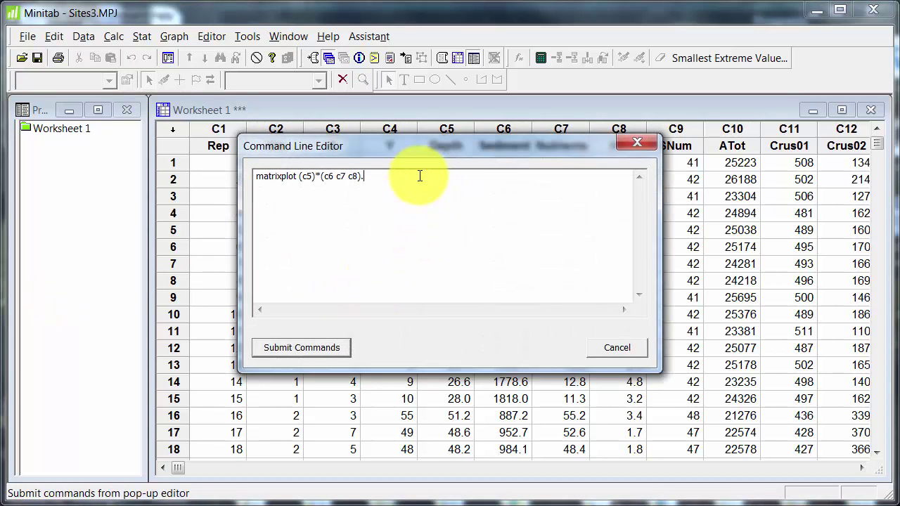
drag(407, 176, 281, 180)
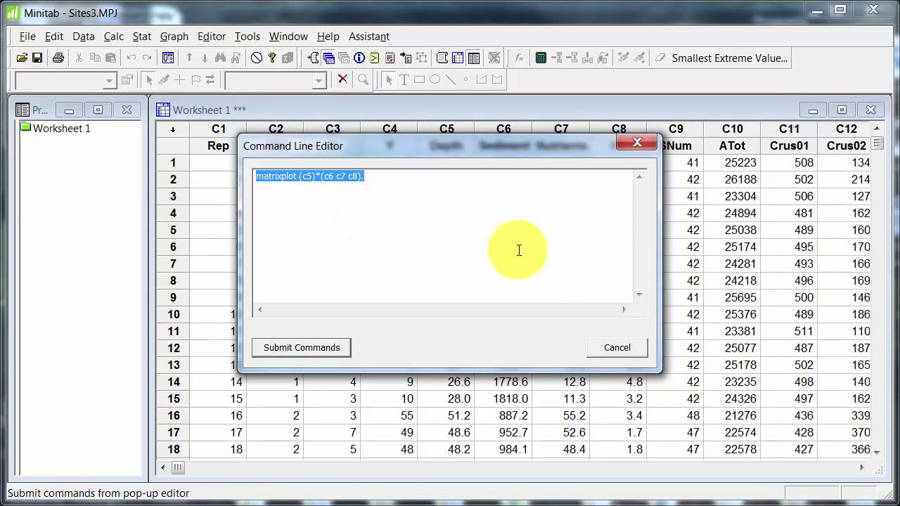
key(Delete)
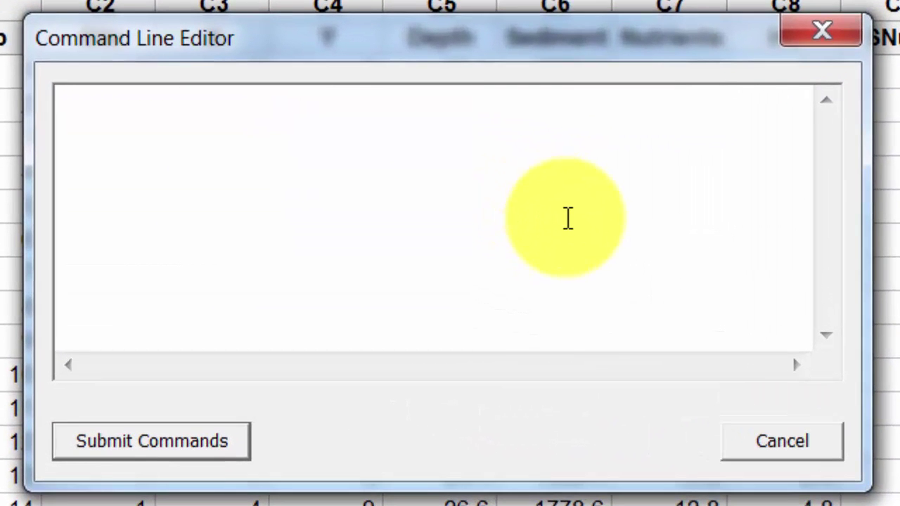
Enter the command "correlation c5 c6." and submit it to correlate Depth with Sediment.
text(corellati)
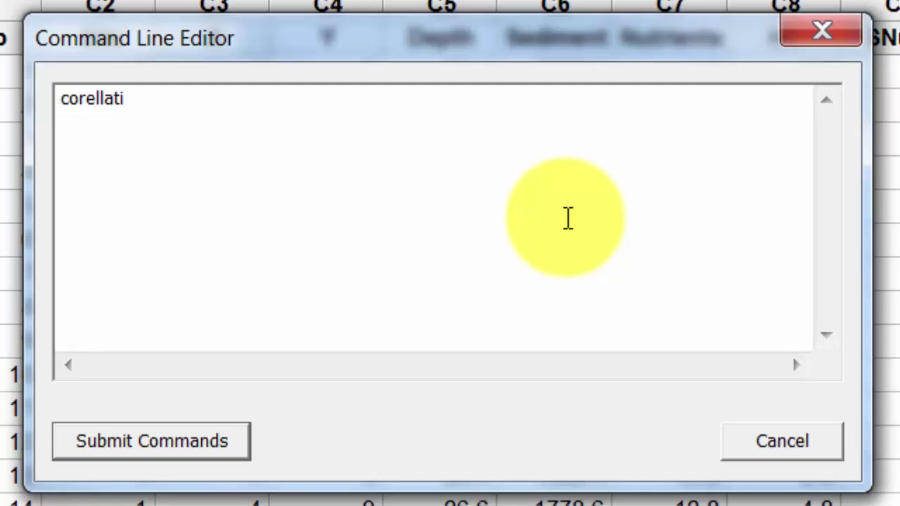
key(BackSpace)
key(BackSpace)
key(BackSpace)
key(BackSpace)
key(BackSpace)
key(BackSpace)
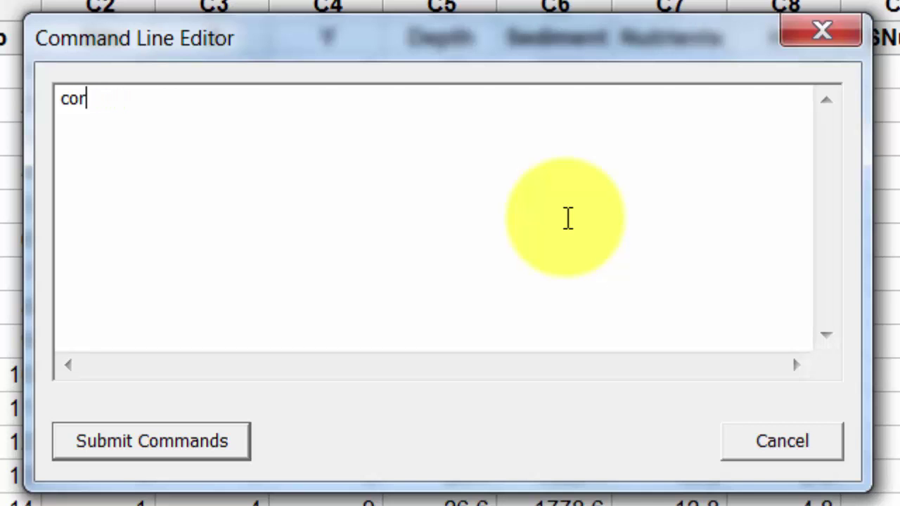
text(relation)
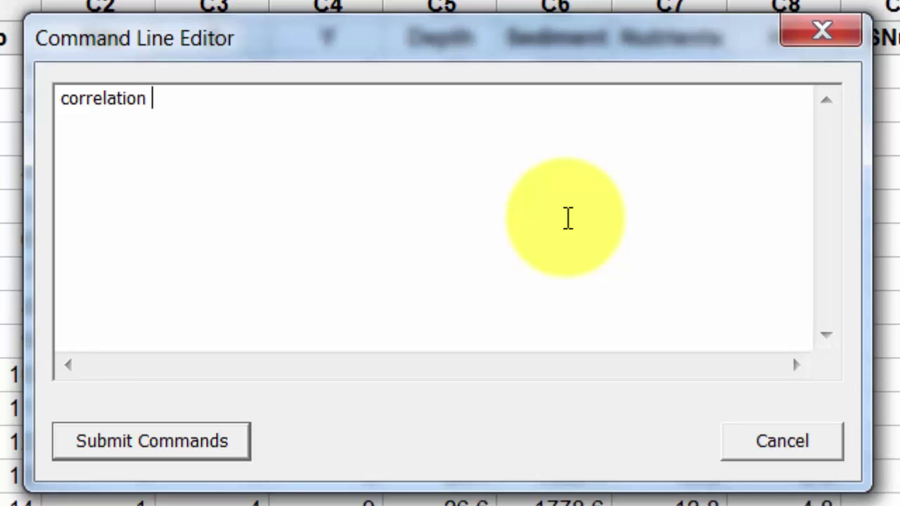
drag(560, 32, 595, 86)
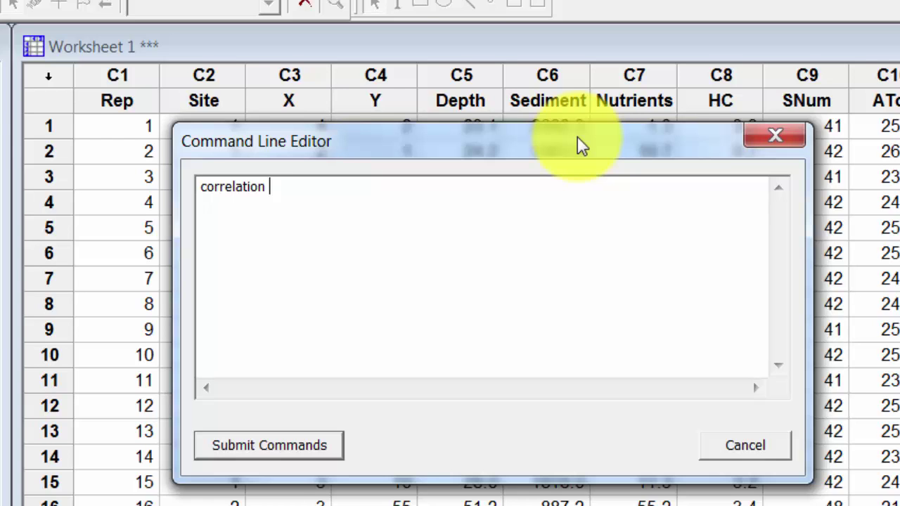
text(c5 c6.)
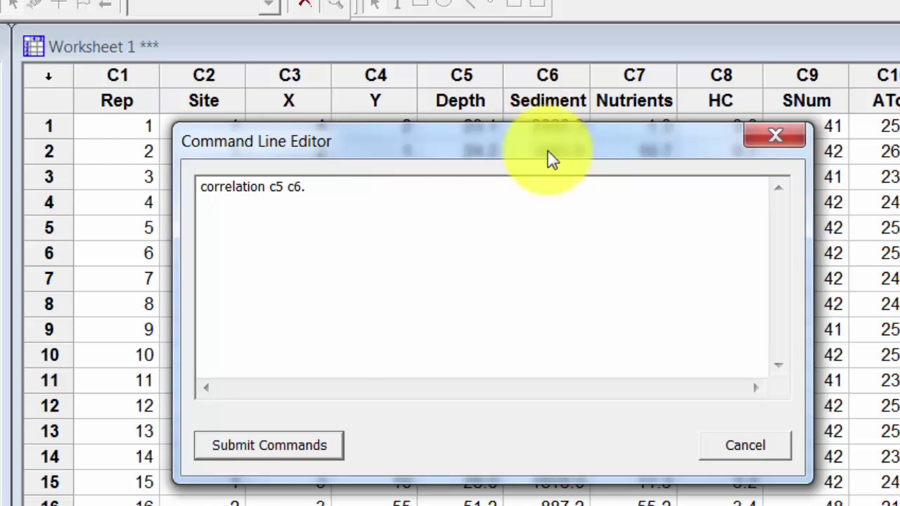
click(266, 443)
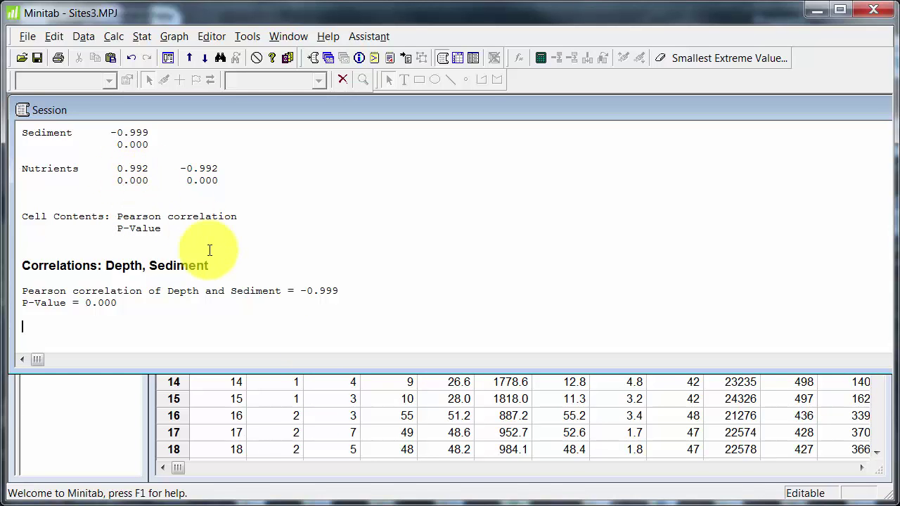
Reopen the previous command, change it to "correlation c5-c8." and submit it.
key(ctrl+l)
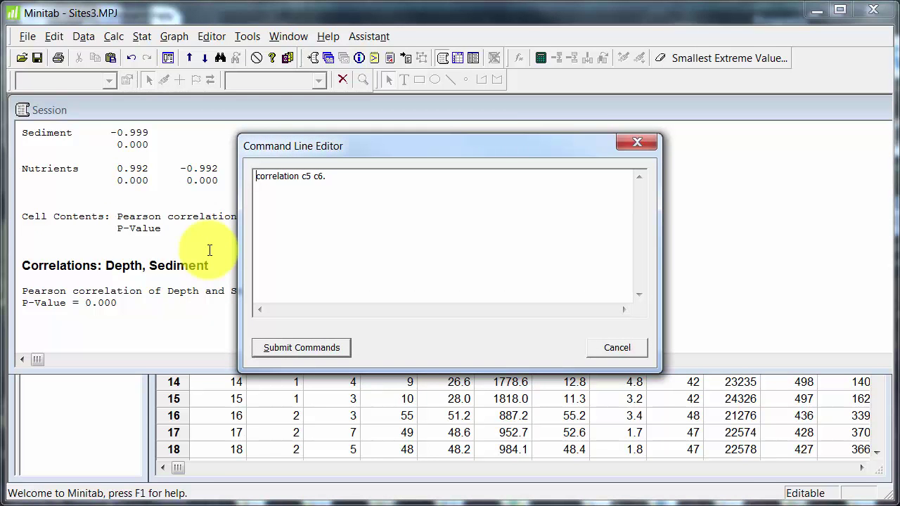
double_click(340, 177)
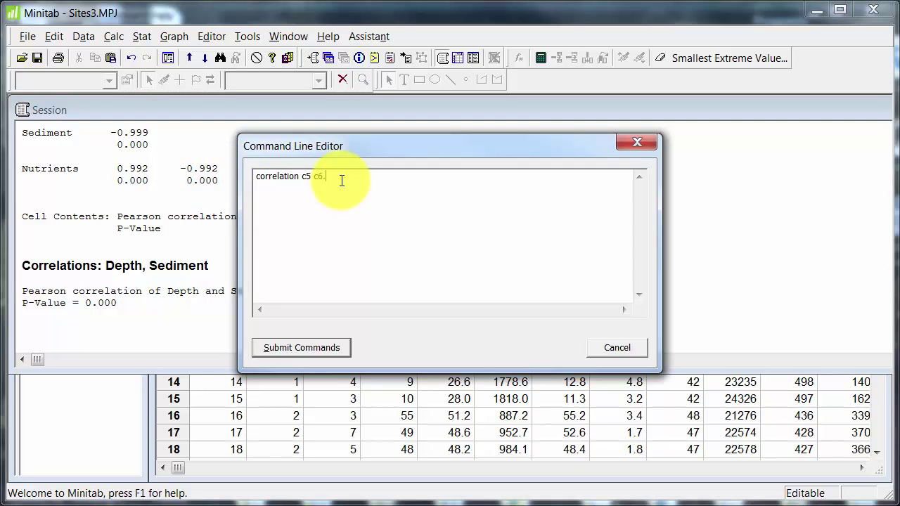
key(BackSpace)
text(-c8.)
click(329, 104)
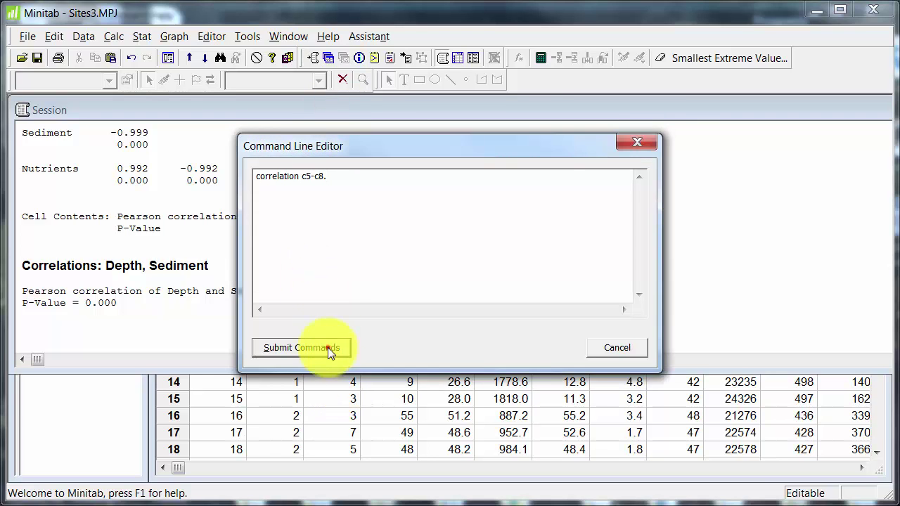
click(328, 347)
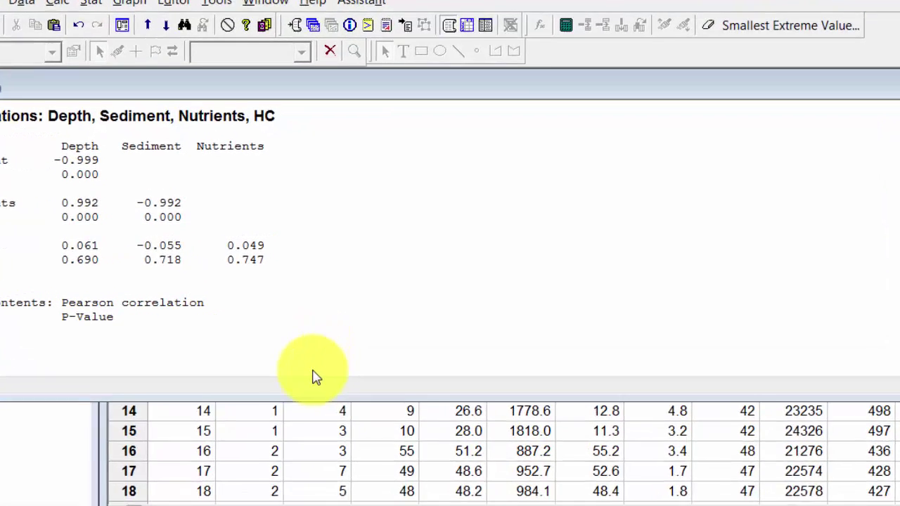
Reopen the Command Line Editor and look up the CORRELATION command under Basic Statistics in the session command help.
key(ctrl+l)
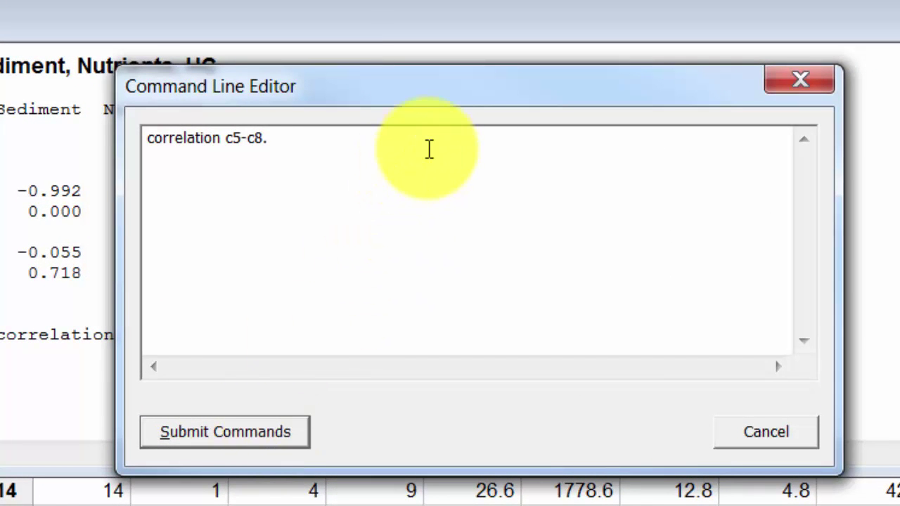
click(425, 156)
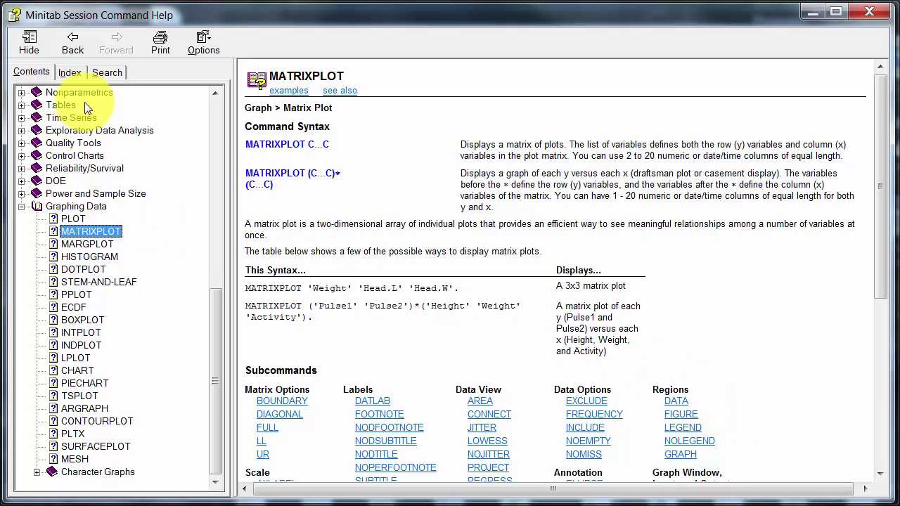
click(216, 105)
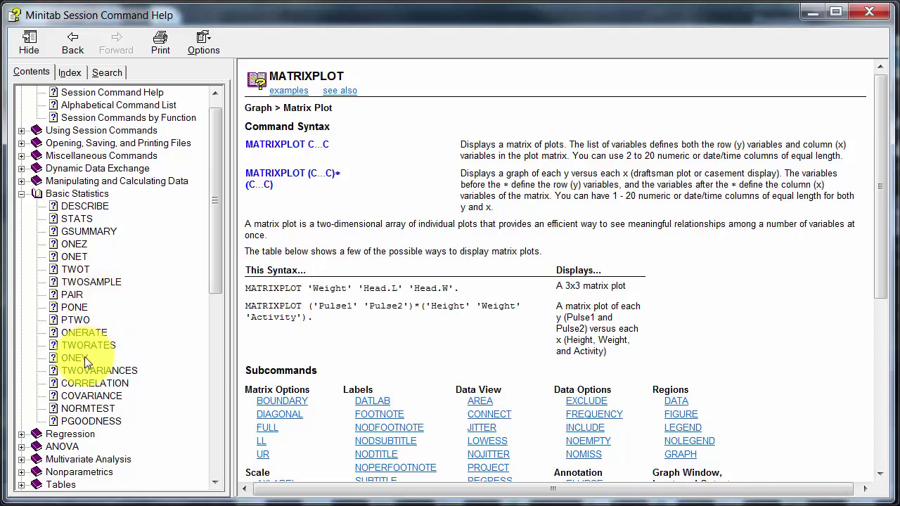
click(87, 384)
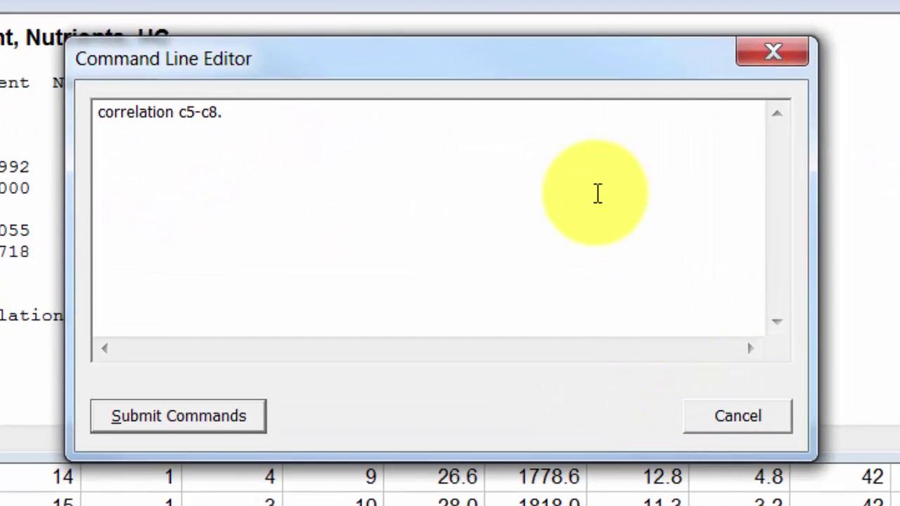
Extend the correlation command to "correlation c5-c8;" with the subcommand "by c2." on a second line, and submit it.
key(BackSpace)
text(;)
key(Return)
text(by c2.)
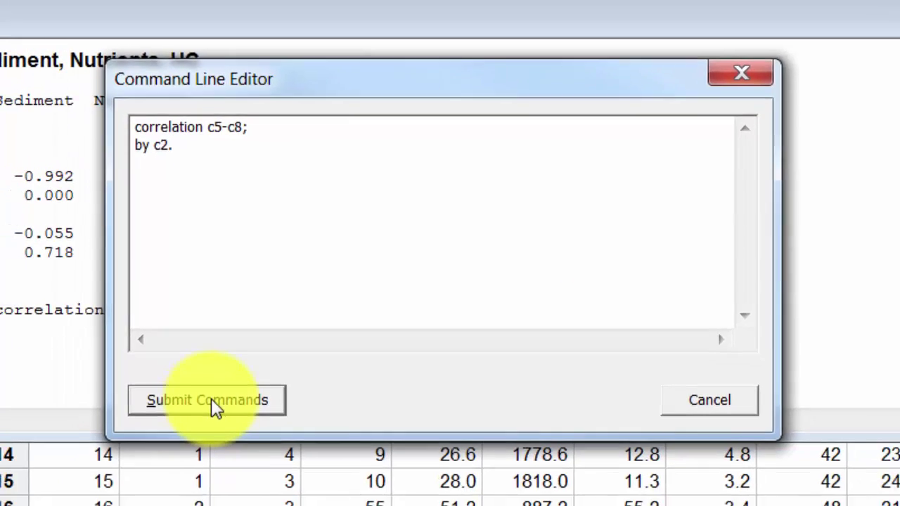
click(215, 407)
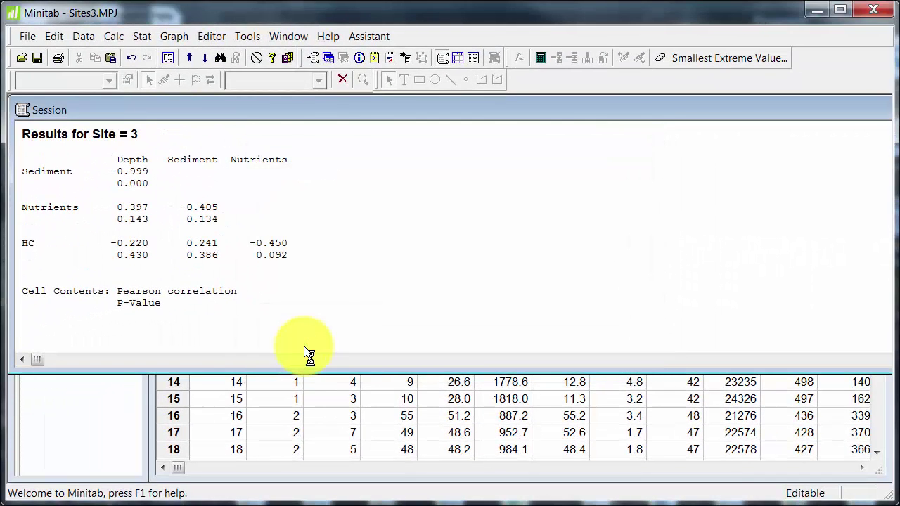
Go to the latest correlation output in the project's session folder and review the results for Sites 1, 2 and 3.
click(312, 57)
click(82, 205)
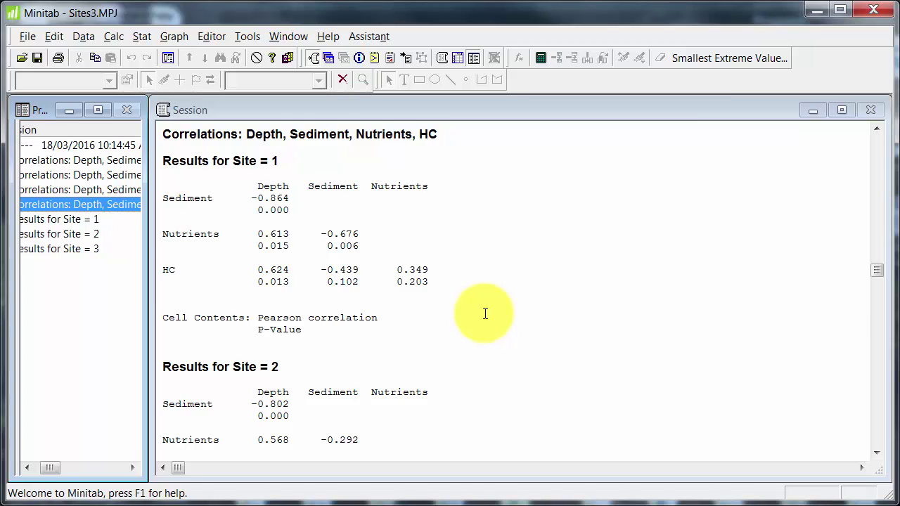
click(486, 314)
scroll(485, 311, down, 2)
scroll(485, 311, down, 2)
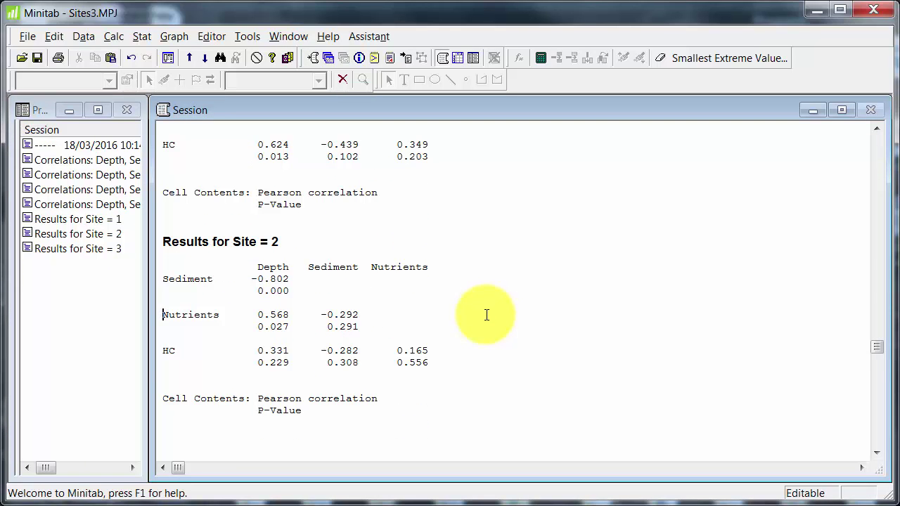
scroll(505, 305, down, 4)
scroll(504, 302, down, 1)
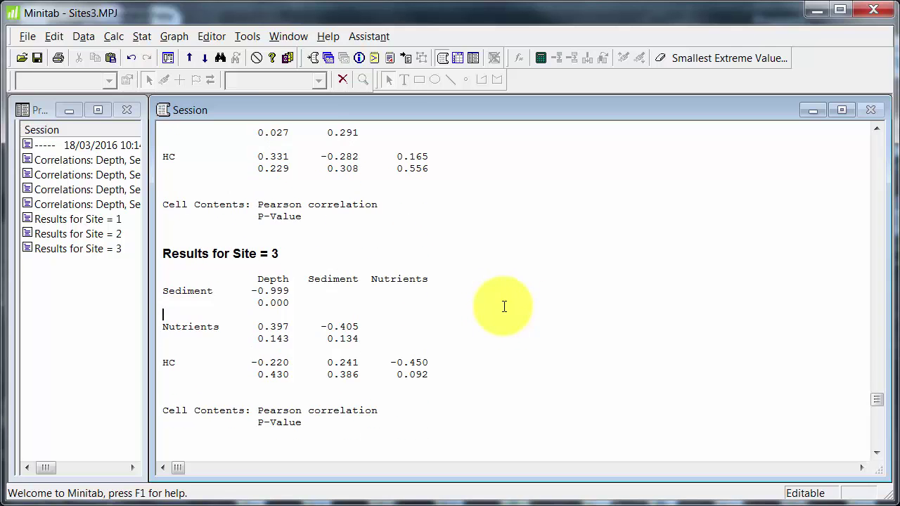
Fill the Correlation dialog's variables with Depth-HC to check the available options, and close it without running.
click(135, 38)
mouse_move(139, 52)
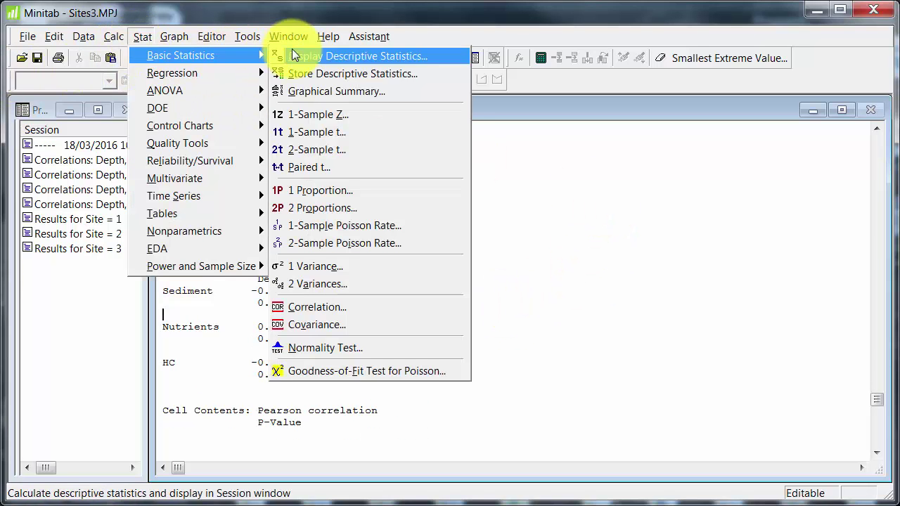
click(394, 307)
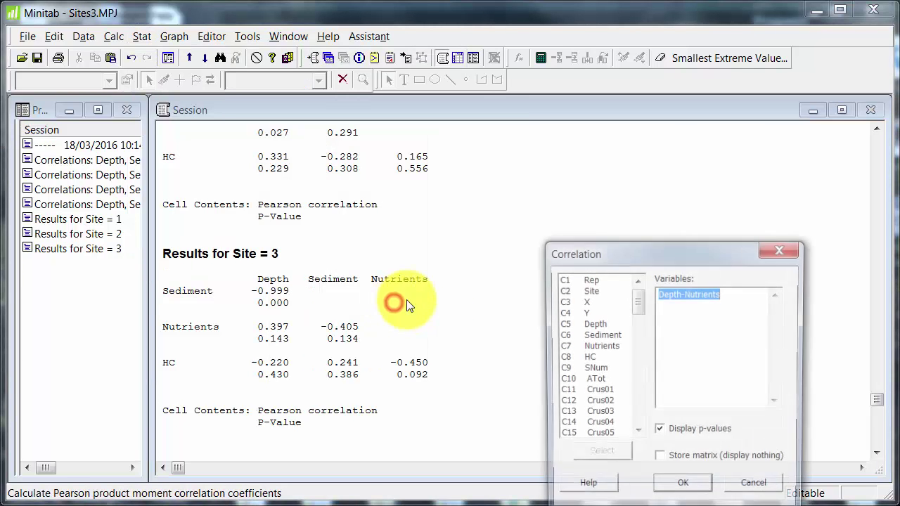
drag(655, 252, 433, 116)
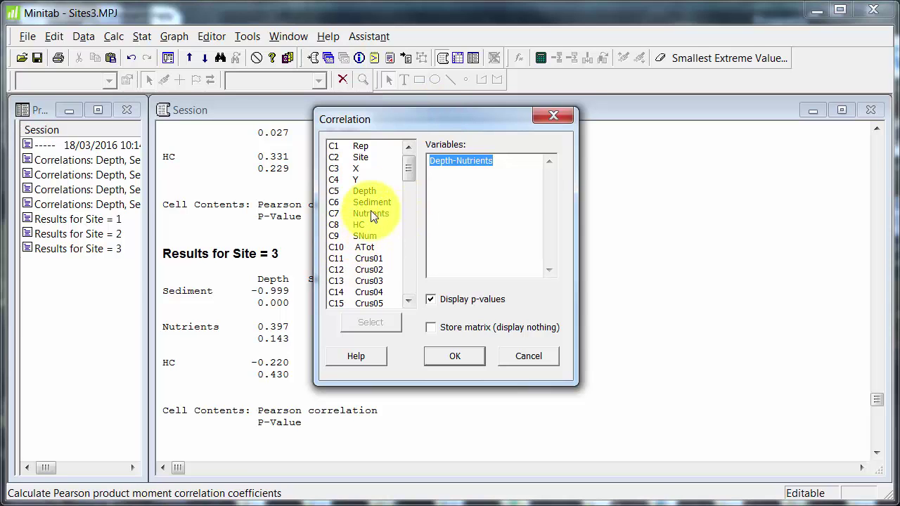
drag(377, 190, 378, 223)
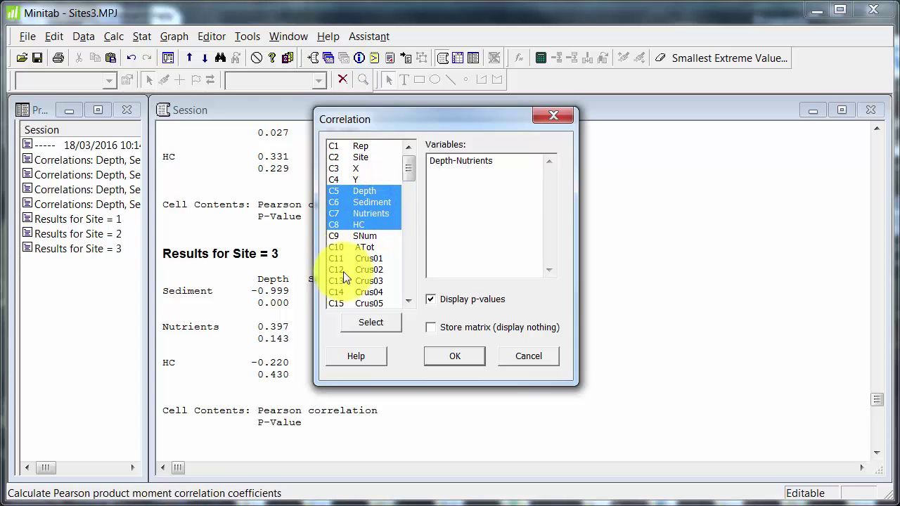
click(365, 321)
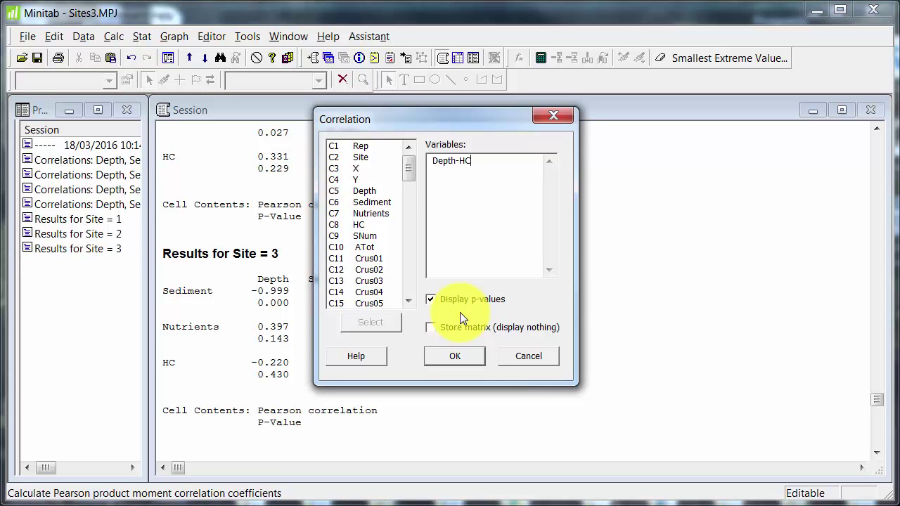
click(509, 357)
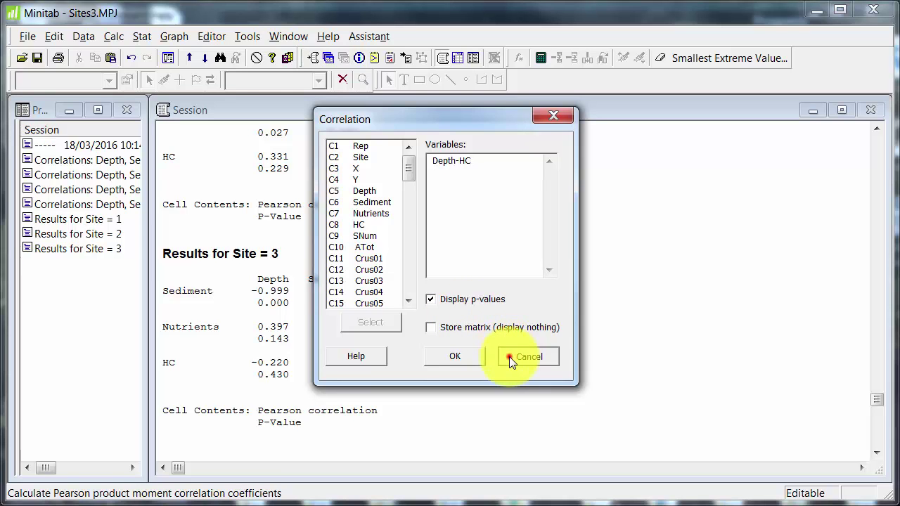
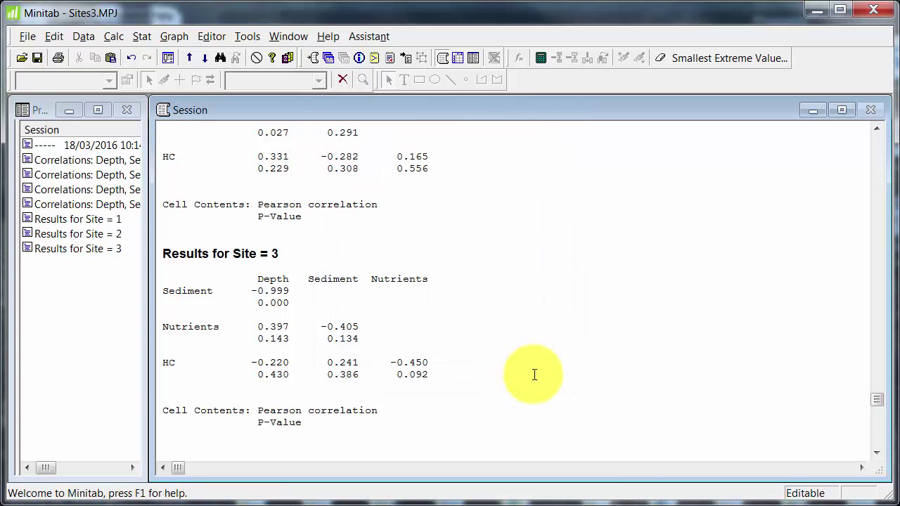
Read through the CORRELATION session command help, checking its syntax and listed subcommands, and return to the session output.
key(F1)
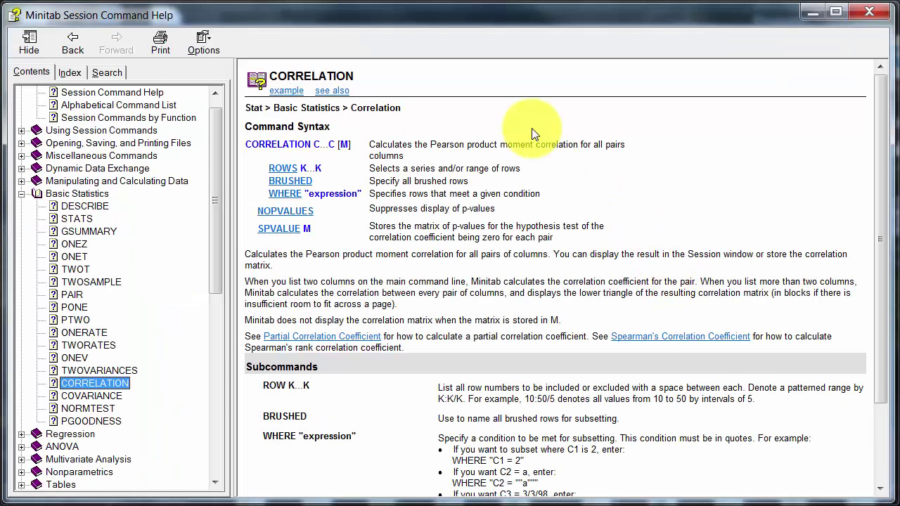
click(481, 167)
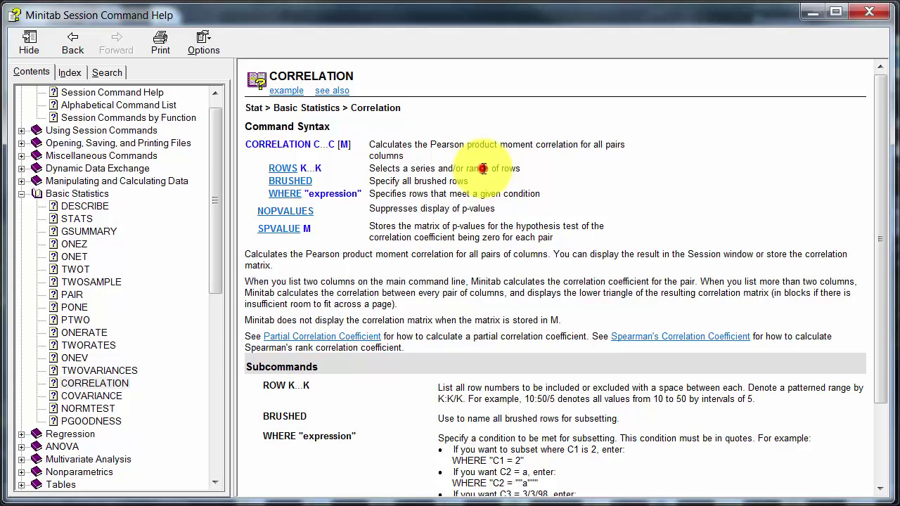
scroll(484, 176, down, 3)
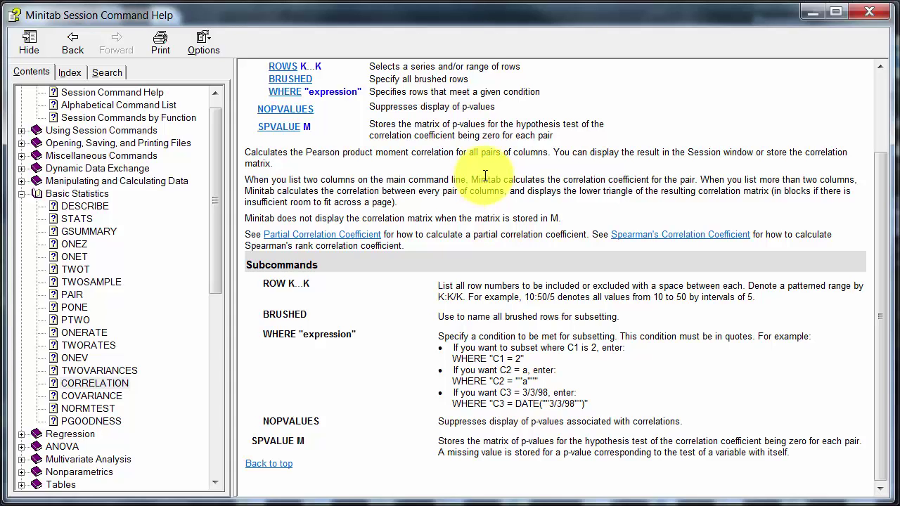
scroll(486, 176, up, 3)
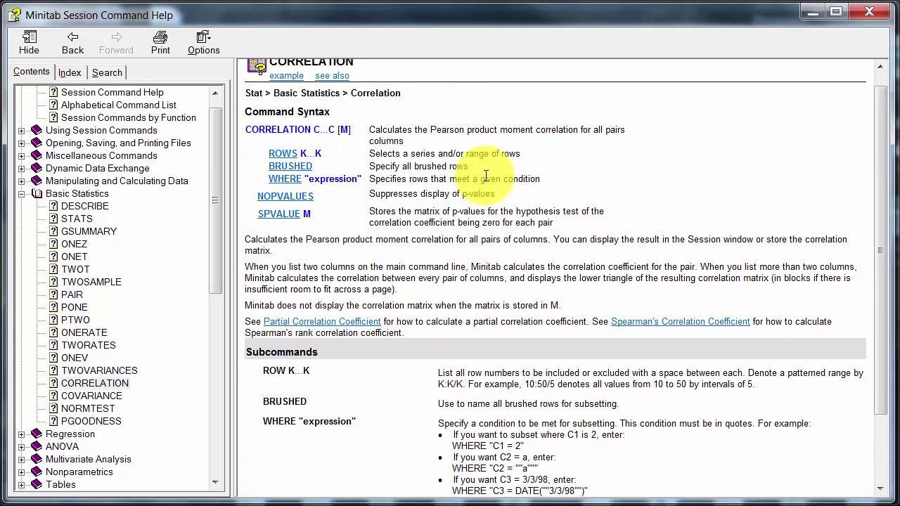
click(215, 358)
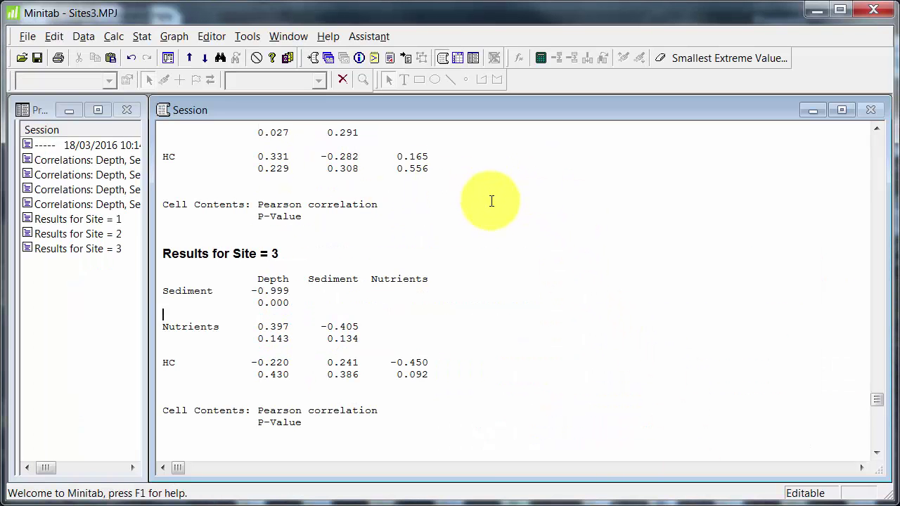
Reopen the Command Line Editor and clear both lines of the previous correlation command.
key(ctrl+l)
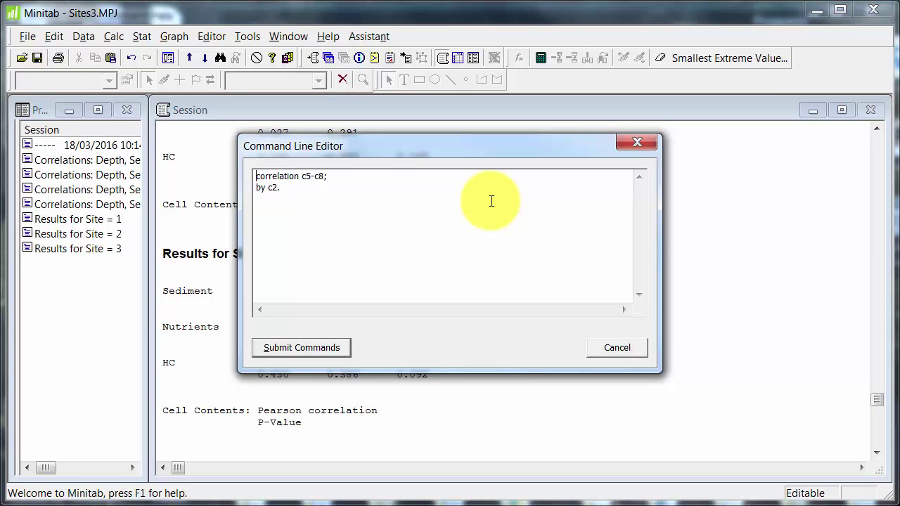
key(shift+Down)
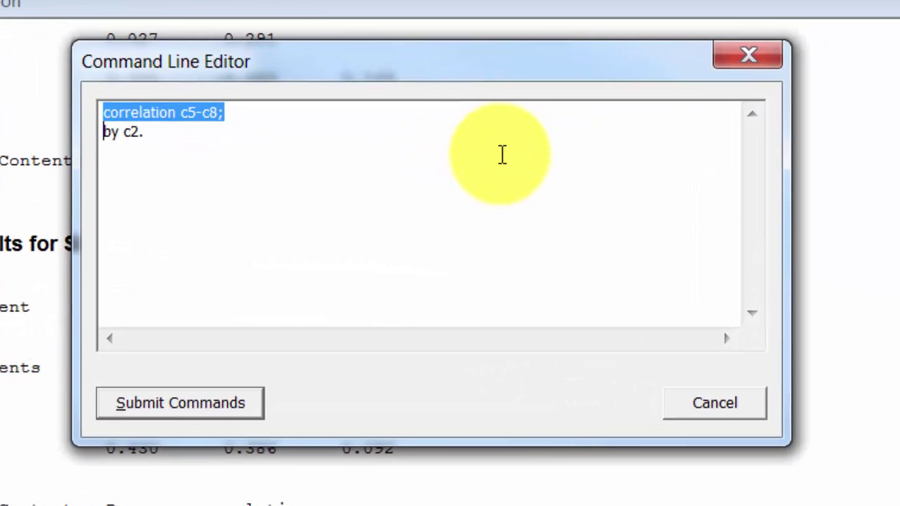
key(shift+End)
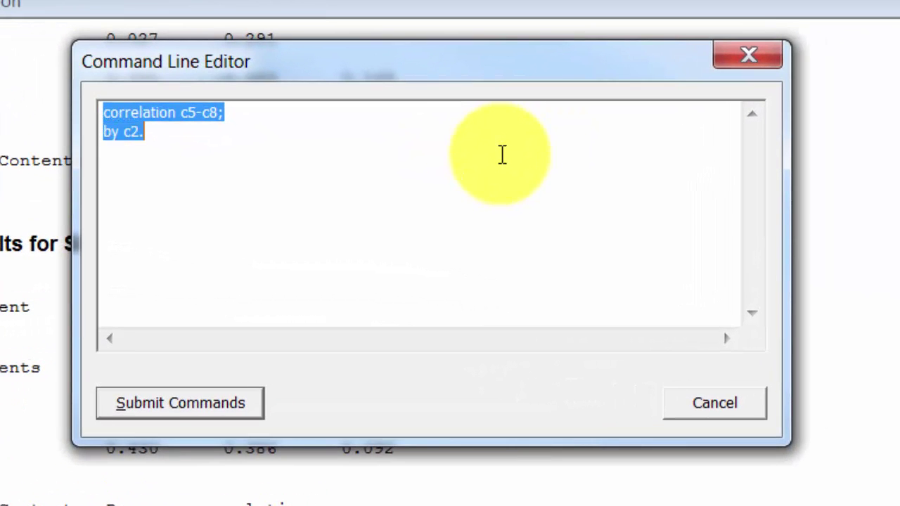
key(Home)
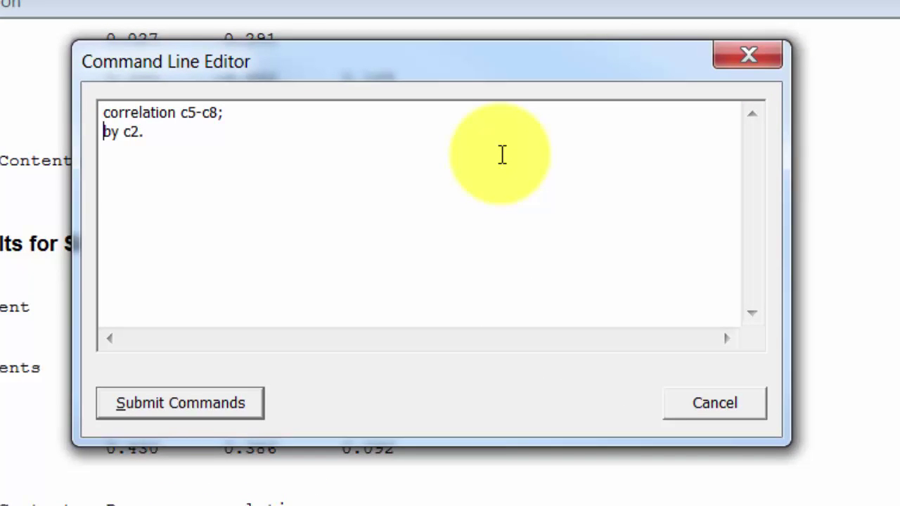
key(shift+Up)
key(Up)
key(shift+End)
key(Delete)
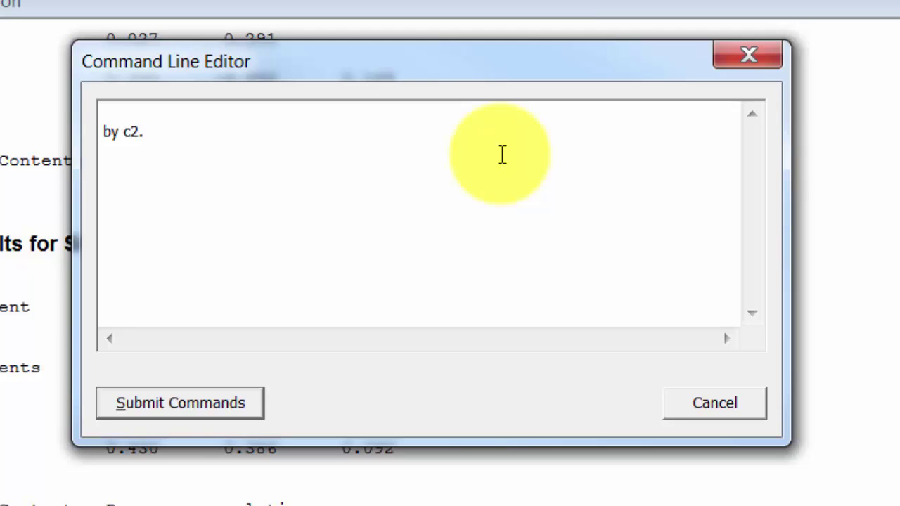
key(Delete)
key(shift+End)
key(Delete)
Enter the command "describe c5-c8." and submit it to get descriptive statistics.
text(des)
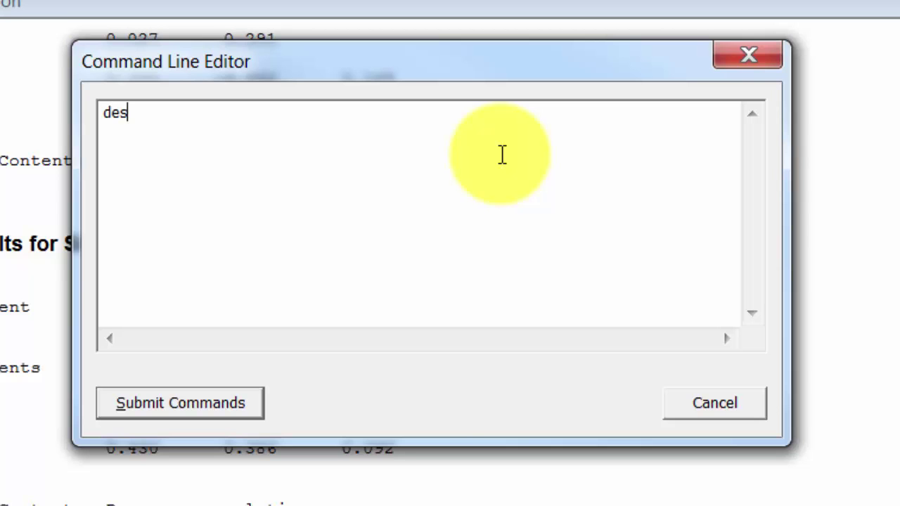
text(cribe c5-c)
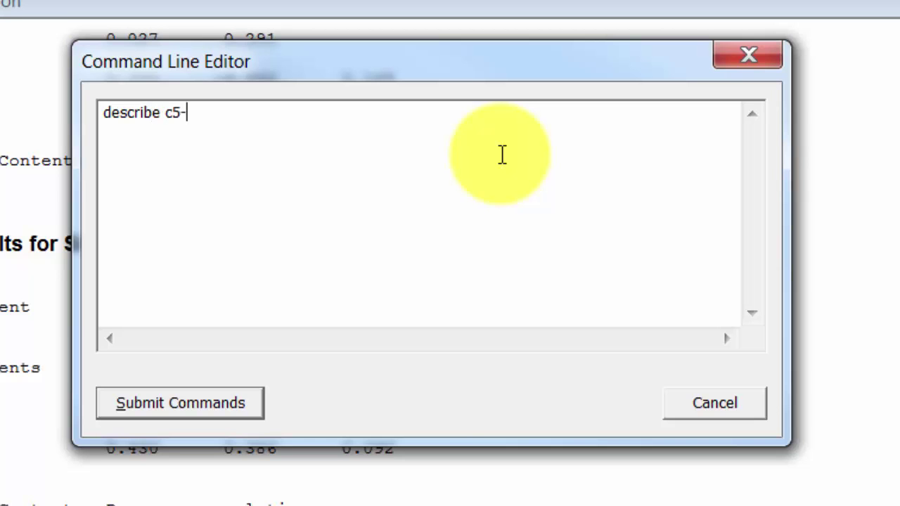
text(8.)
click(230, 406)
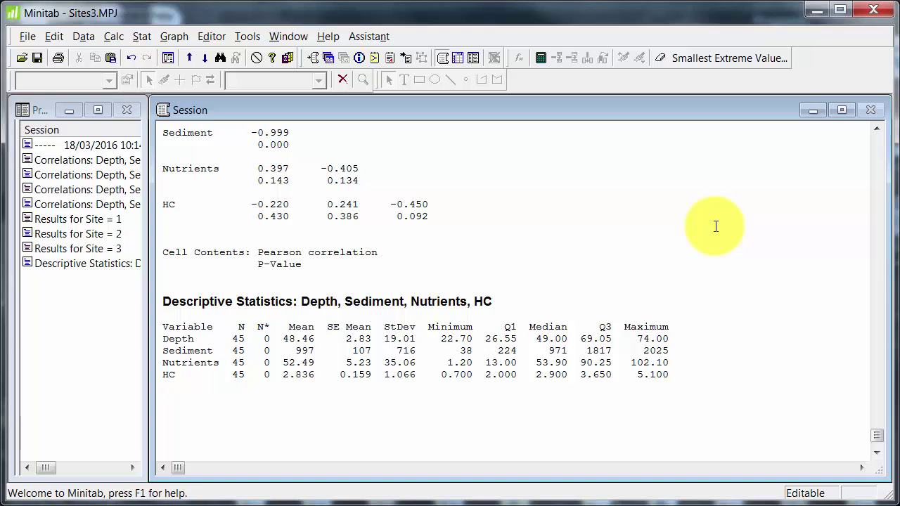
Reopen the describe command, change it to "describe c5-c8;" with "by c2." on the second line, and submit it.
key(ctrl+l)
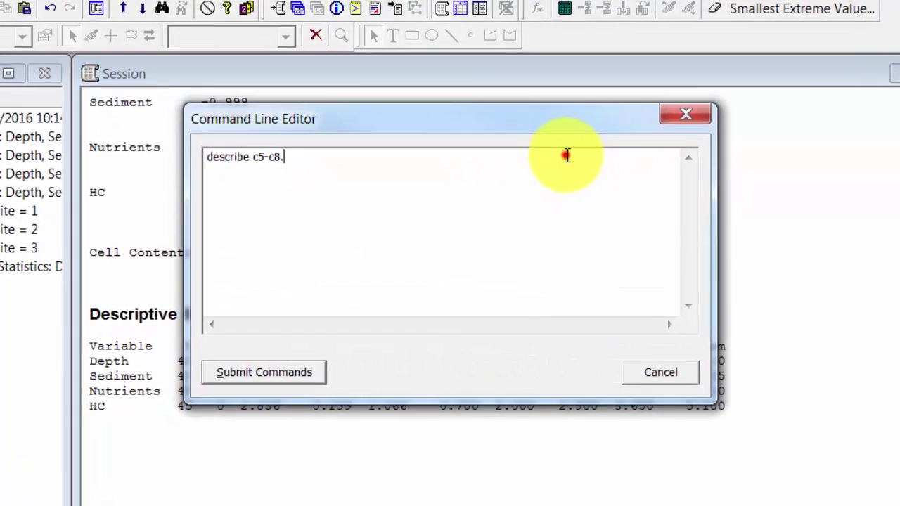
click(540, 177)
key(BackSpace)
text(;)
key(Return)
text(by c2.)
click(277, 415)
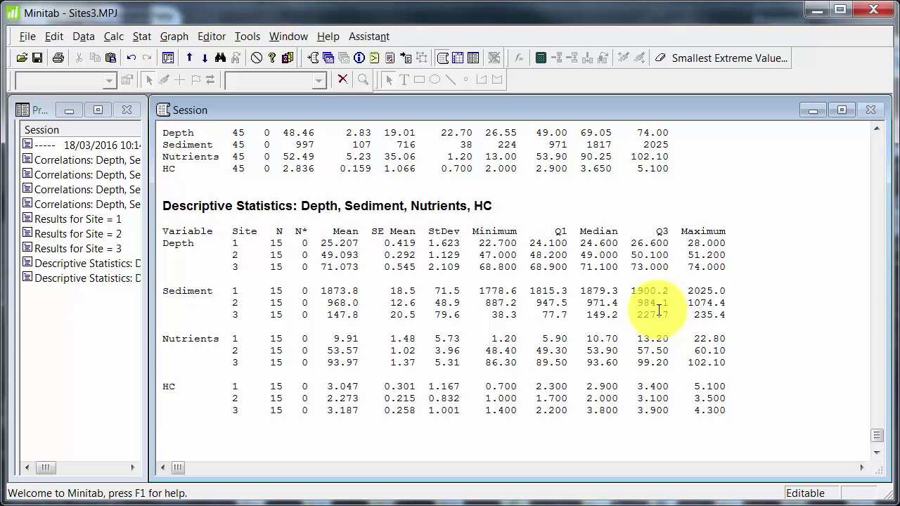
Reopen the describe command, change the second line to "by c2;", add "mean." on a third line, and submit it.
key(ctrl+l)
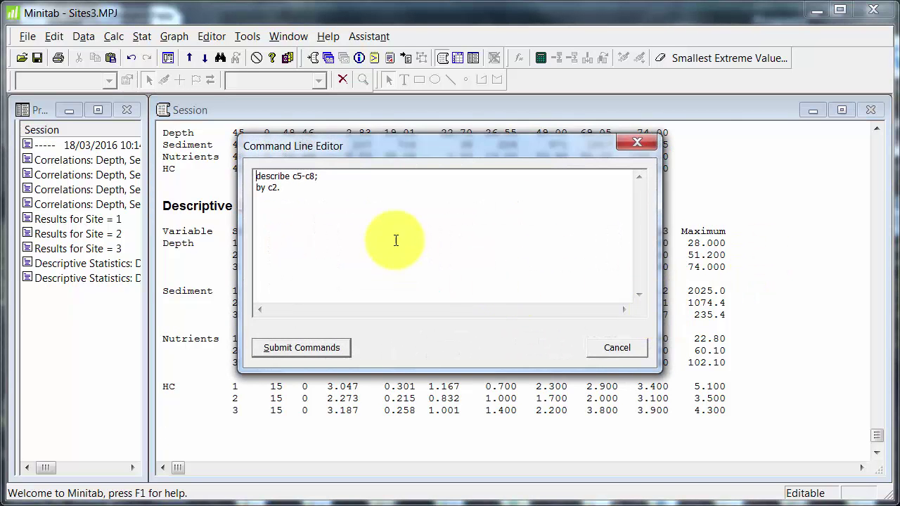
click(368, 186)
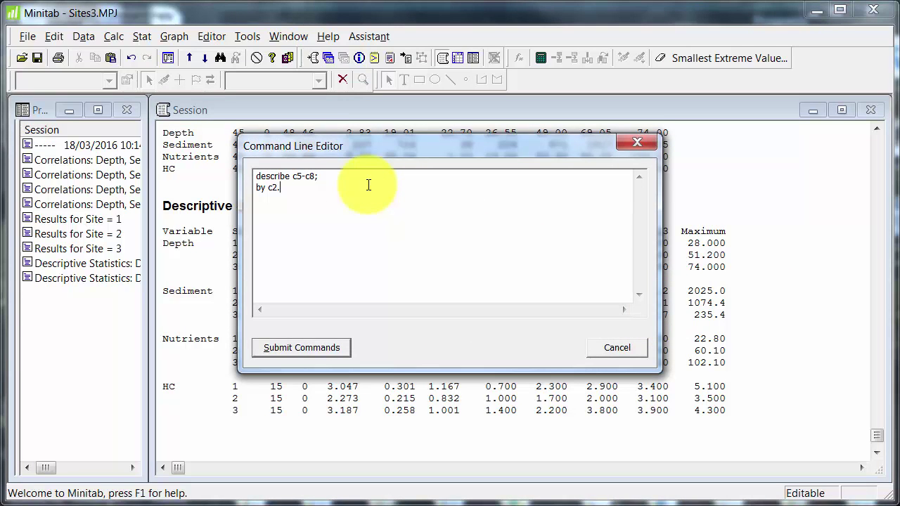
text(;)
key(Return)
text(mean.)
click(315, 347)
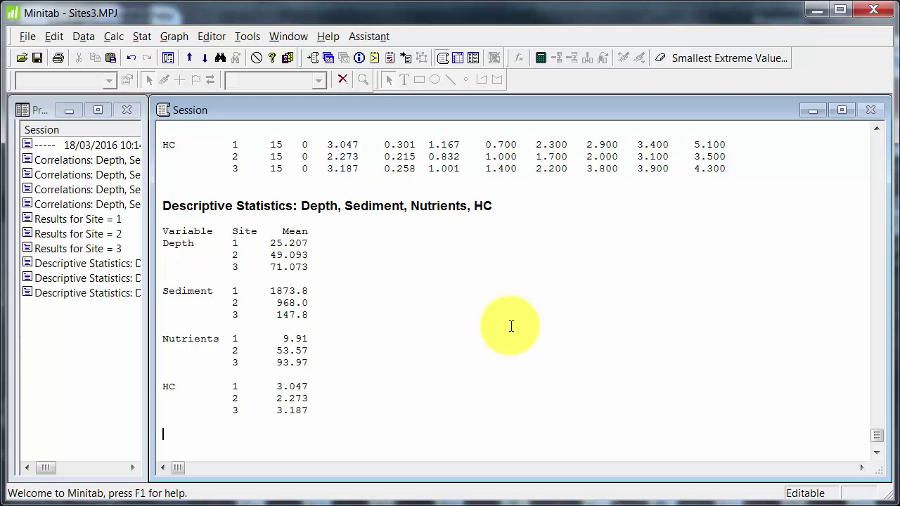
Reopen the Command Line Editor and delete all three lines of the describe command.
key(ctrl+l)
key(shift+Down)
key(shift+Down)
key(shift+Right)
key(shift+Right)
key(shift+Right)
key(shift+Right)
key(shift+Right)
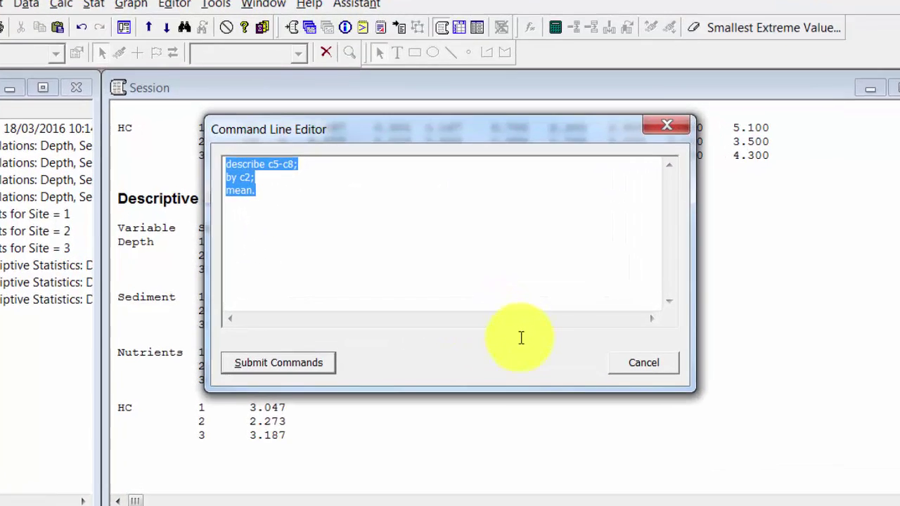
key(Delete)
Enter the command "plot c5*c6." and submit it to draw a scatterplot of Depth against Sediment.
text(plot c5)
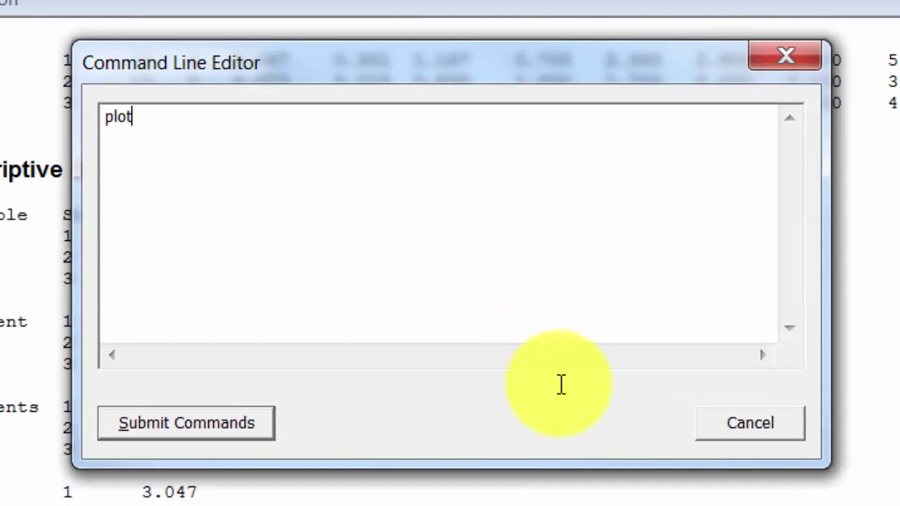
text(*c6.)
click(183, 430)
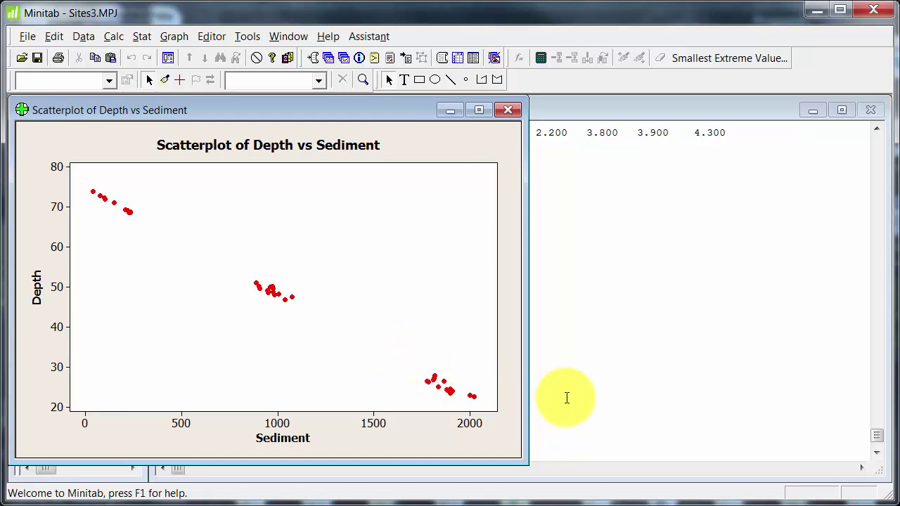
Replace the previous plot command with "matrixplot (c6 c7 c8)*(c5)" and submit it to plot Sediment, Nutrients and HC against Depth.
key(ctrl+l)
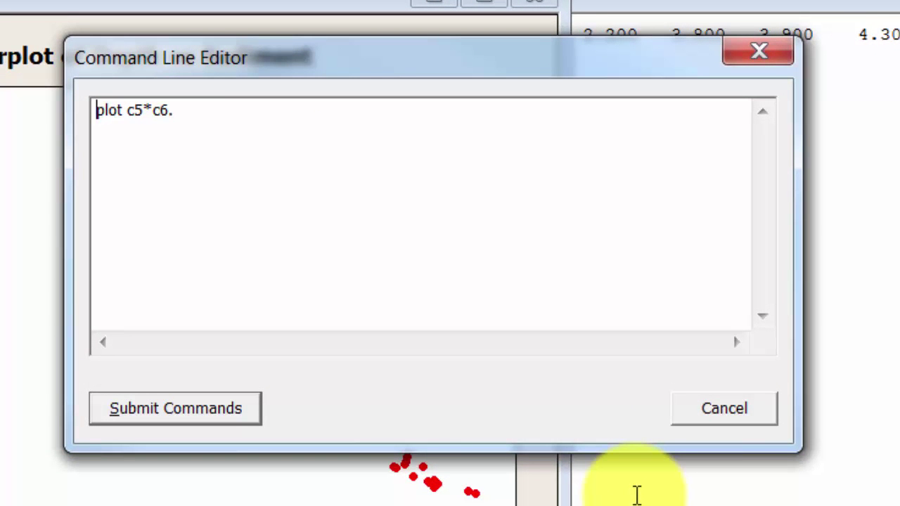
key(ctrl+a)
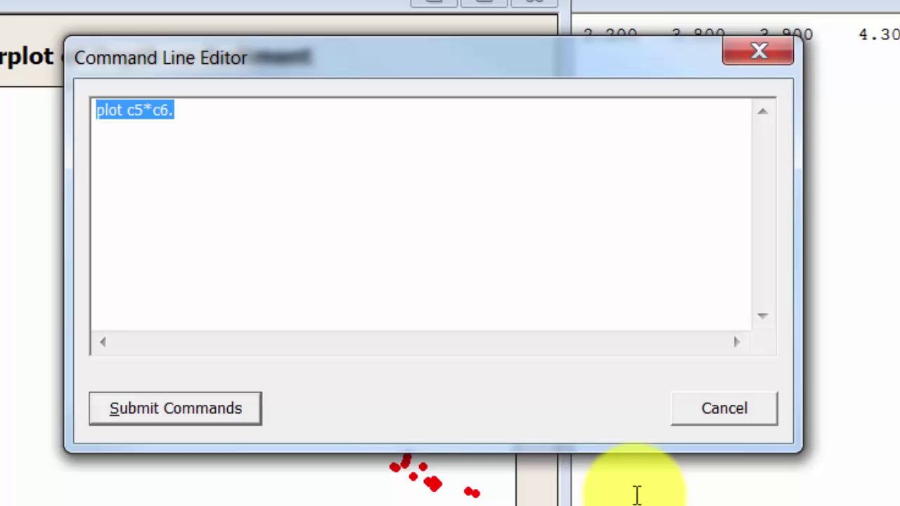
text(matri)
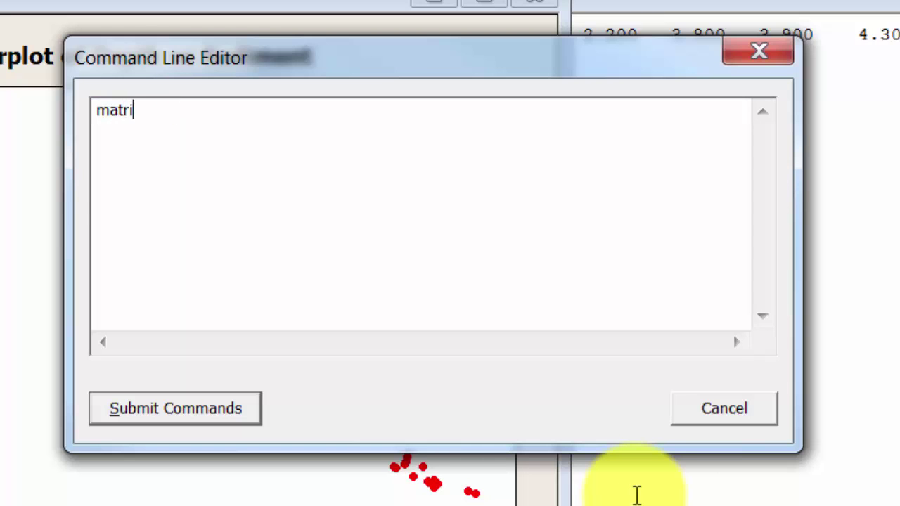
text(xplot (c6)
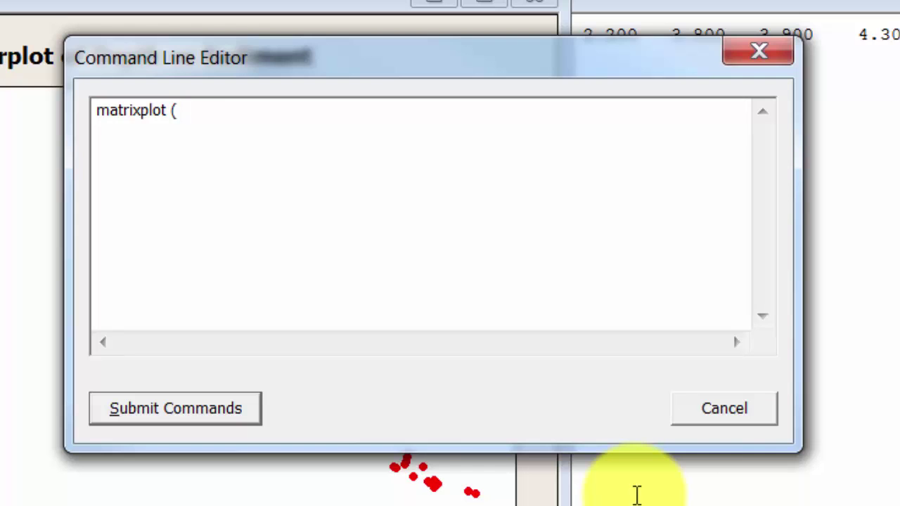
text(c8)*()
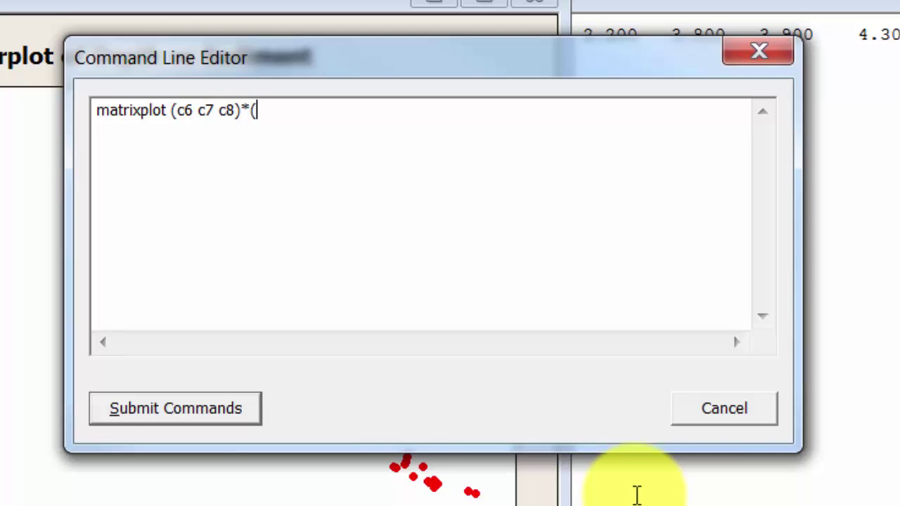
text(c5))
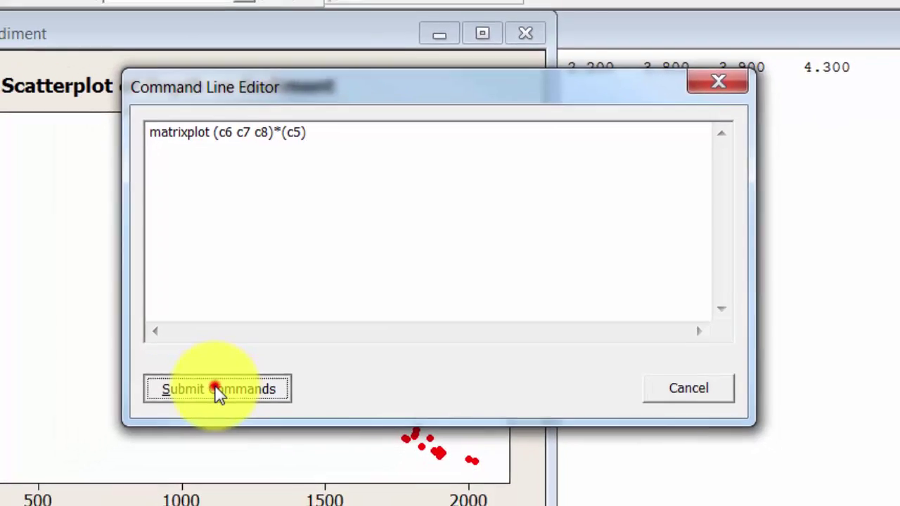
click(180, 405)
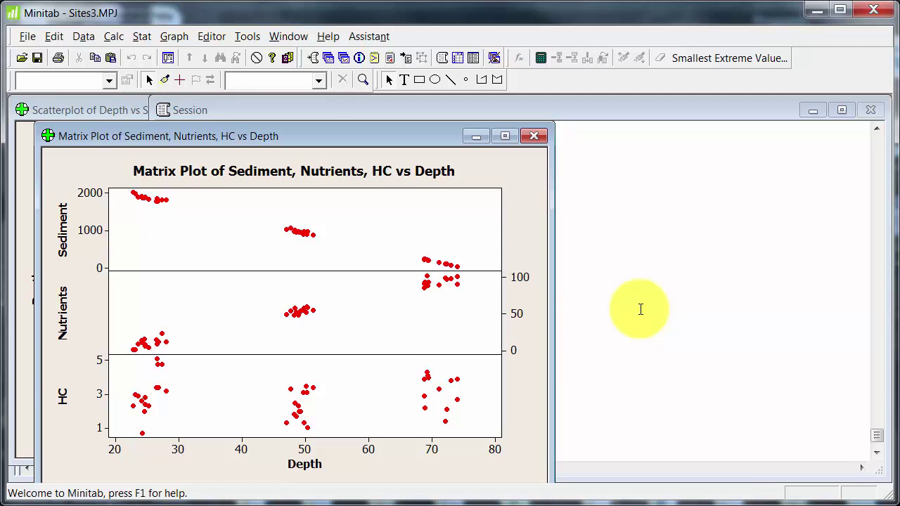
Display the project's history of executed commands.
click(376, 58)
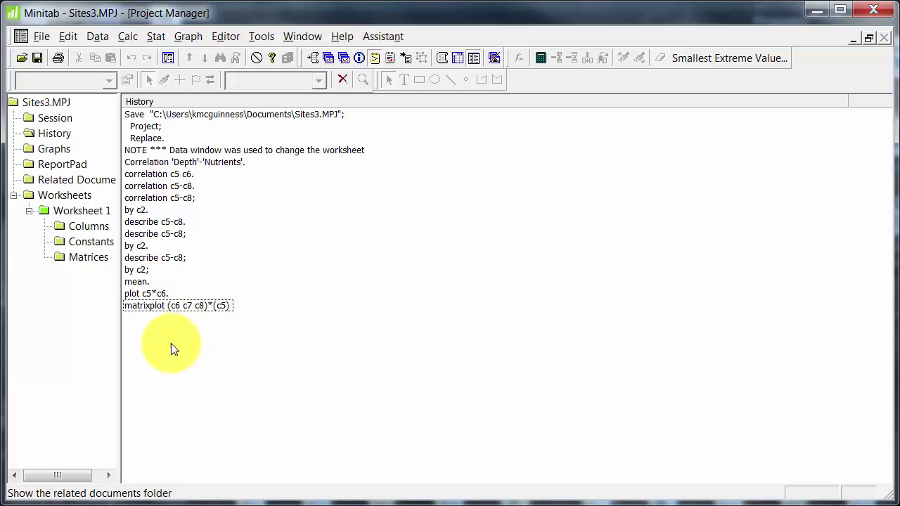
click(172, 305)
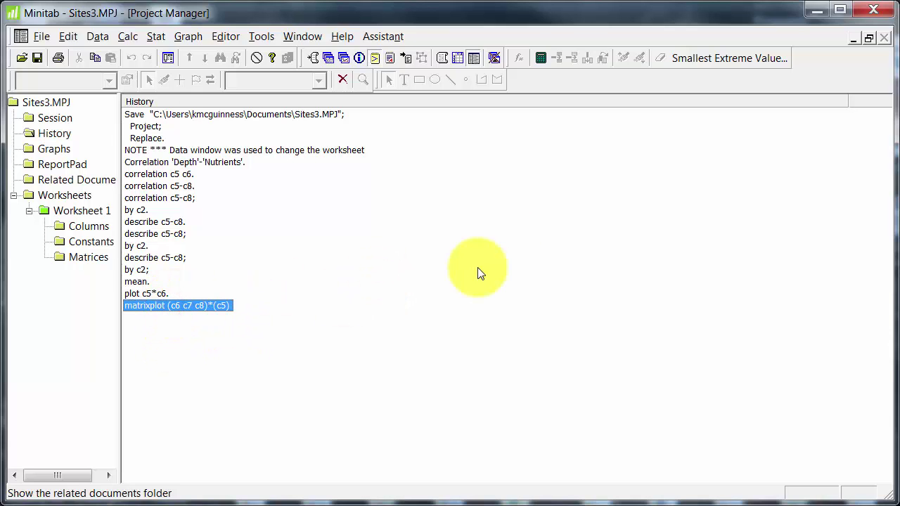
right_click(186, 309)
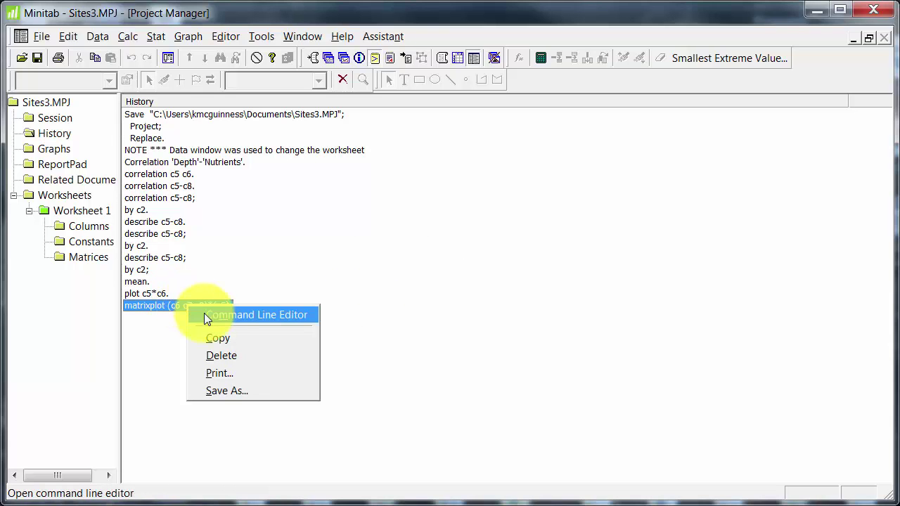
click(221, 219)
Load the history lines "describe c5-c8;", "by c2;" and "mean." into the Command Line Editor together and resubmit them.
click(164, 258)
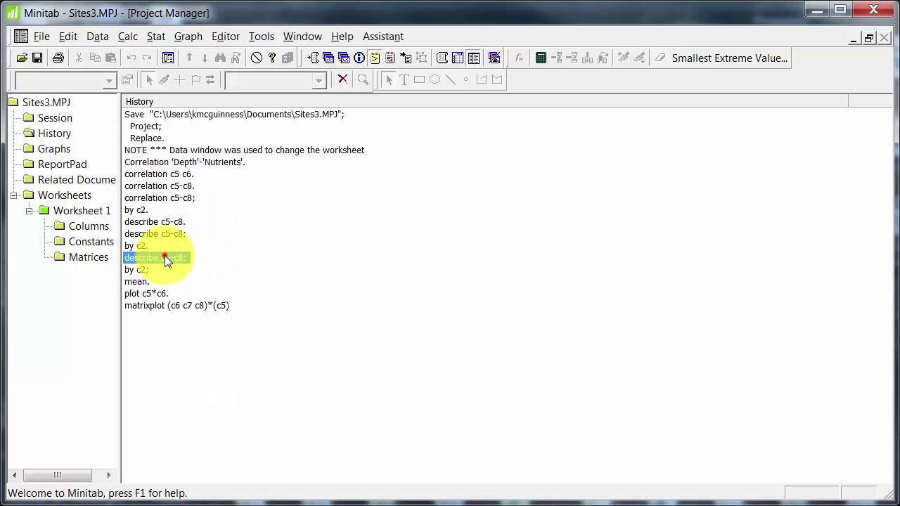
key(shift+Down)
key(shift+Down)
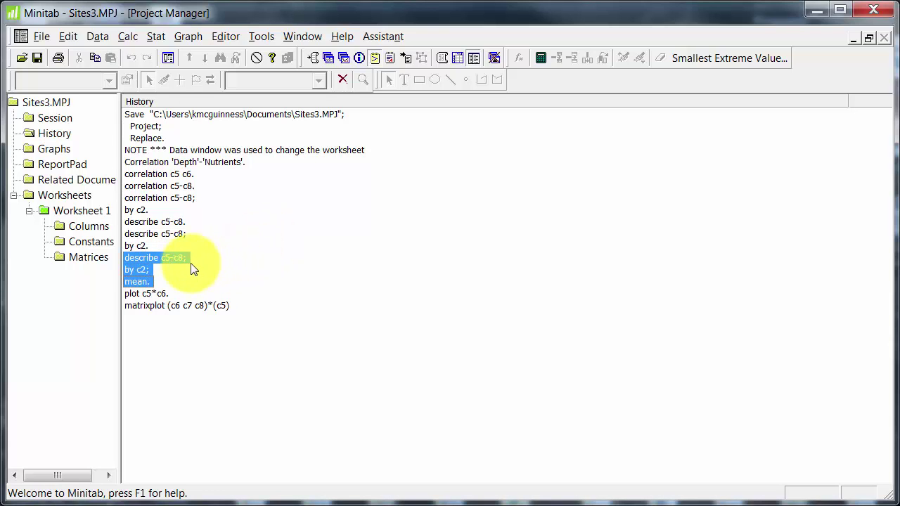
right_click(133, 262)
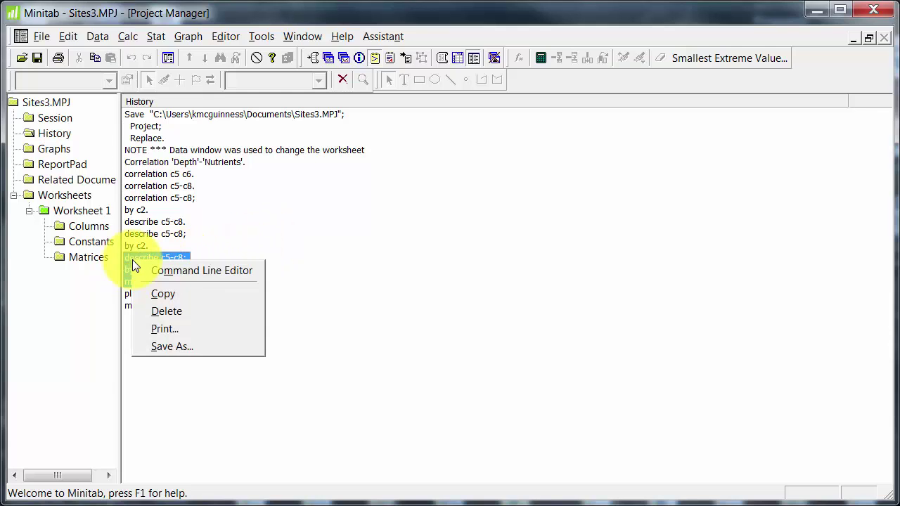
click(173, 270)
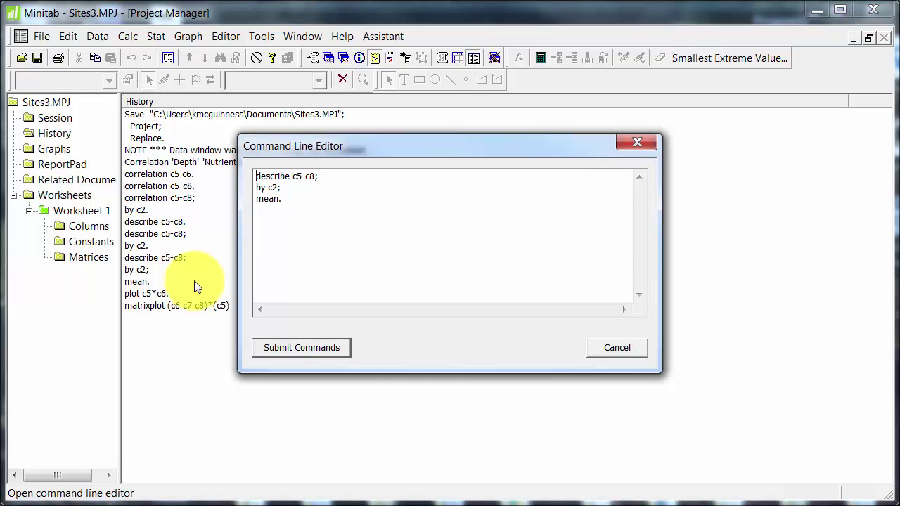
click(273, 355)
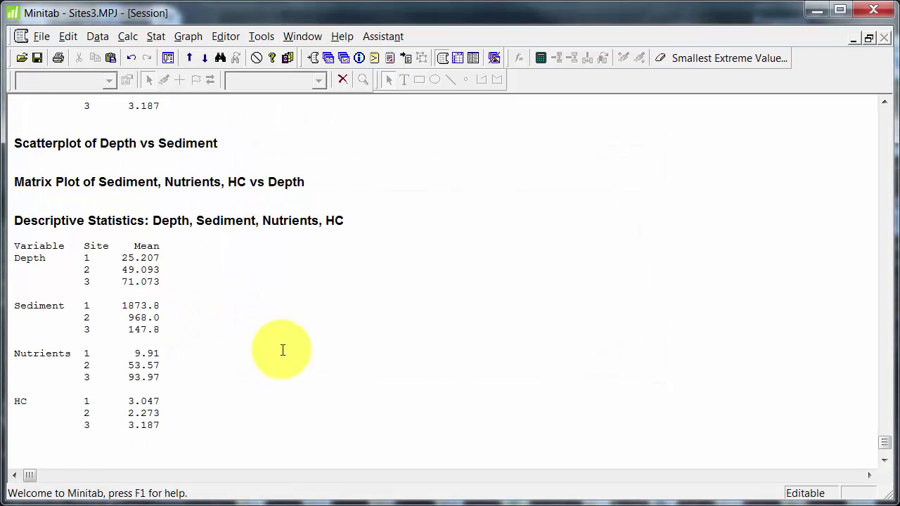